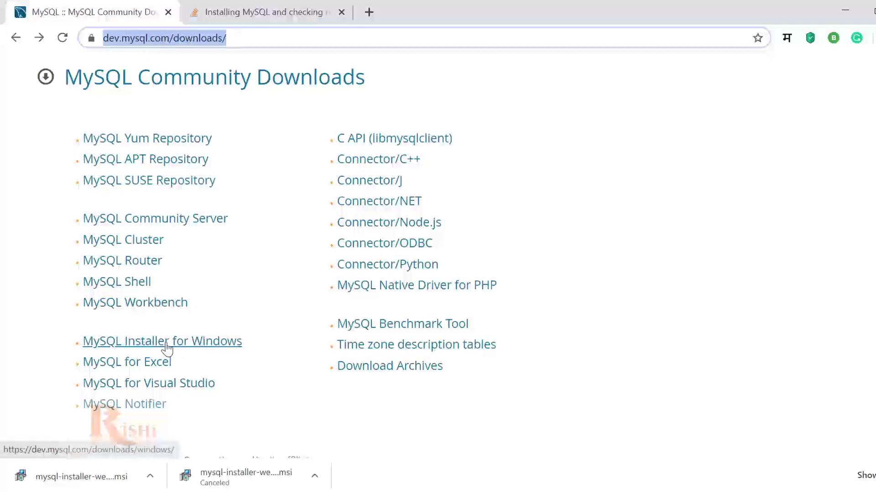
Step: Open the MySQL Installer for Windows download page and find the 24.4M MSI installer row
click(206, 347)
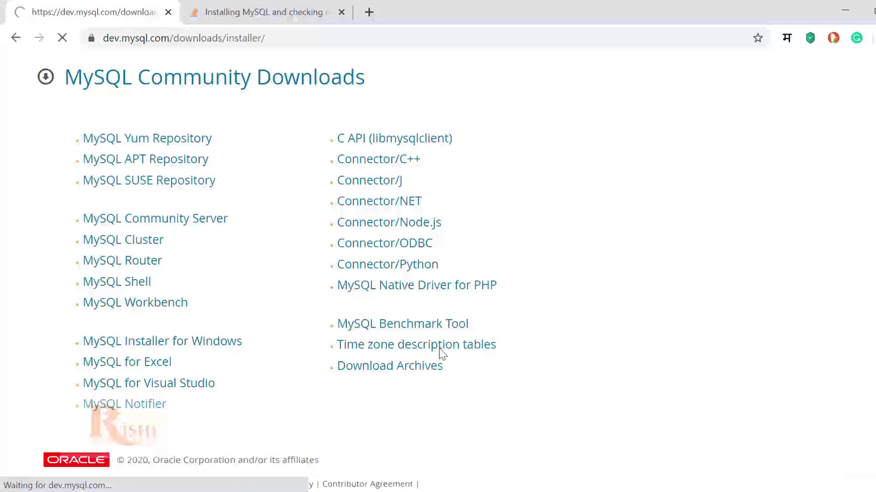
scroll(456, 251, down, 2)
scroll(501, 258, down, 2)
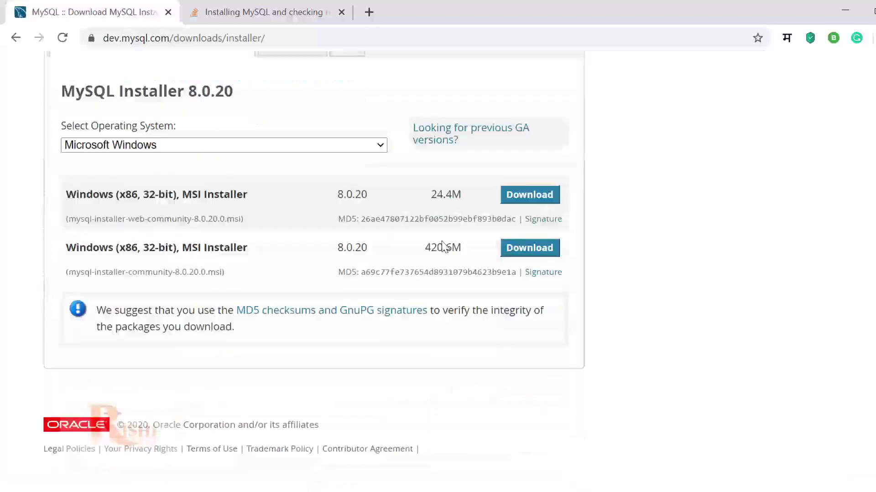
drag(436, 199, 478, 197)
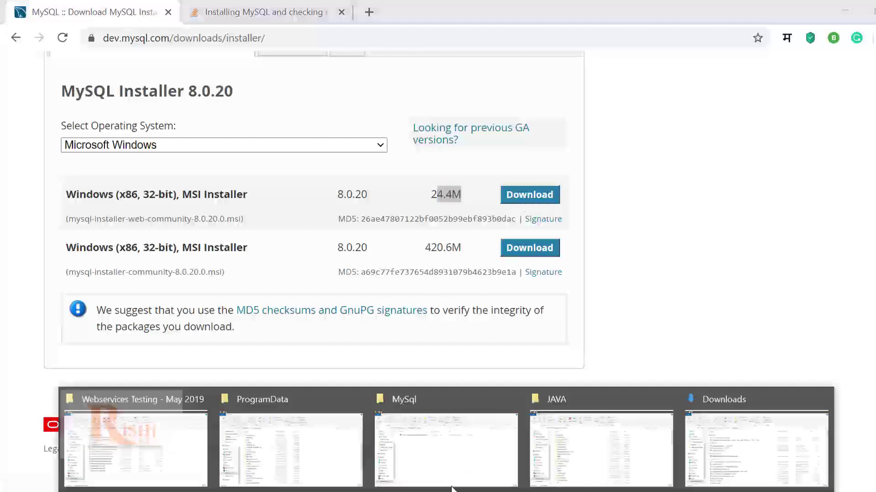
click(488, 462)
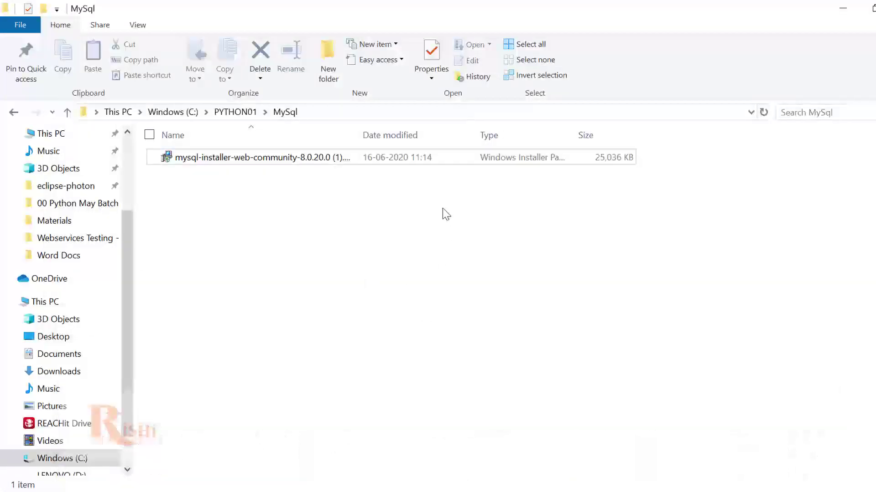
Step: Launch mysql-installer-web-community-8.0.20.0 from the MySql folder and answer the optional upgrade prompt
double_click(290, 159)
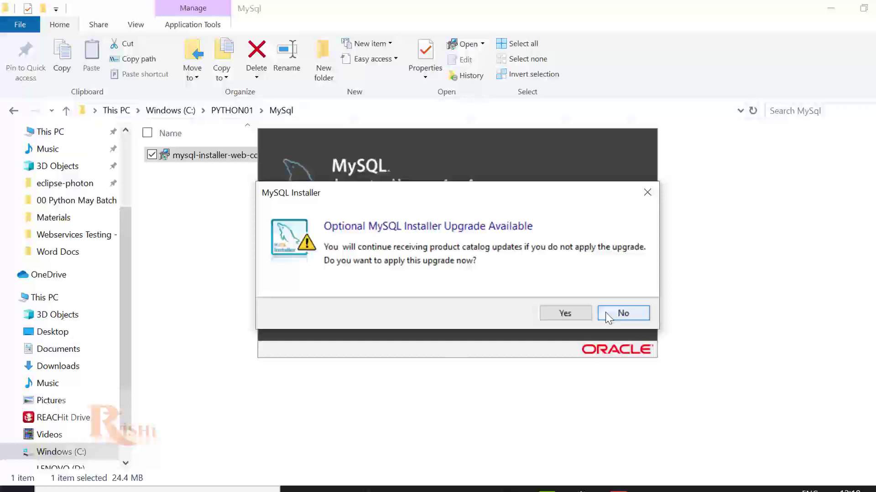
click(589, 316)
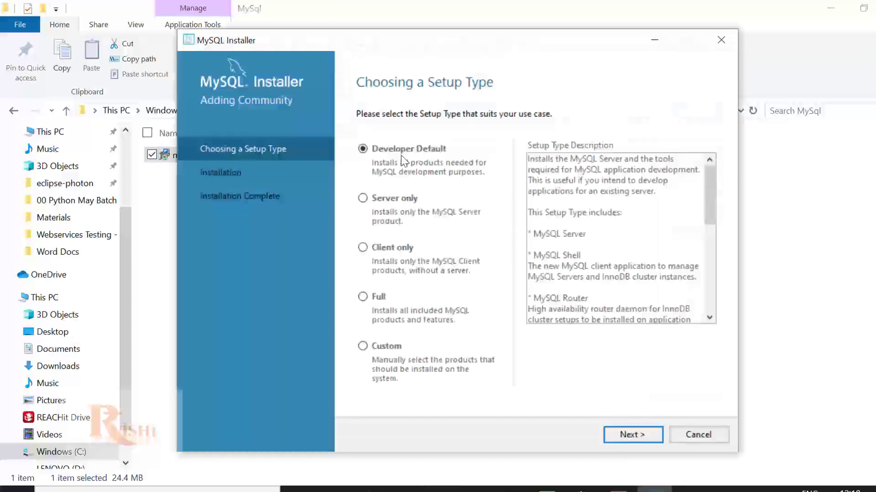
Step: Choose the Custom setup type and continue to Select Products and Features
click(373, 348)
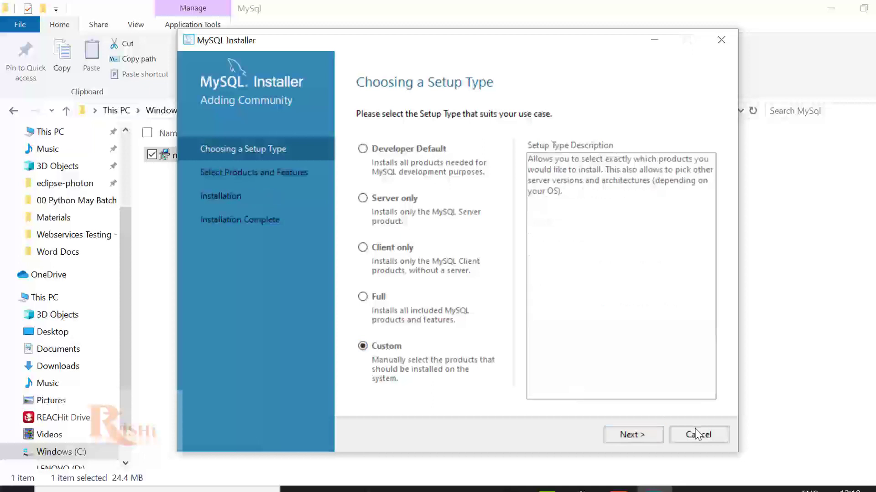
click(654, 435)
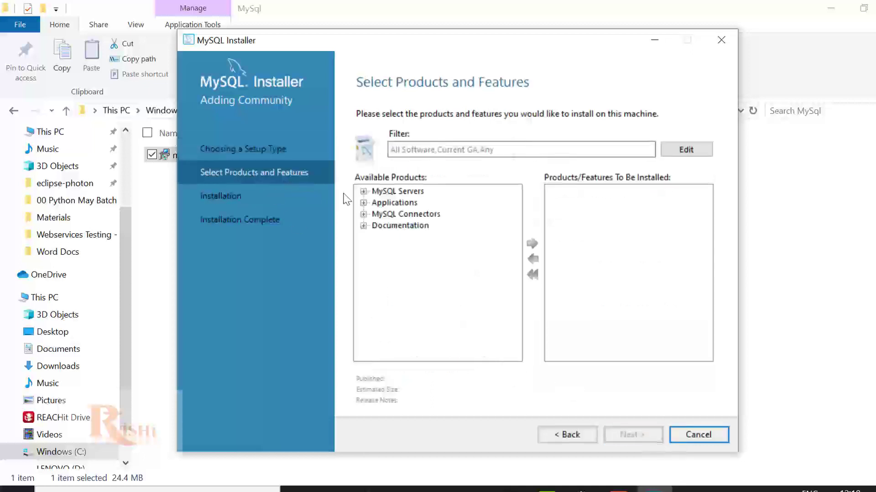
Step: Add MySQL Server 8.0.19 - X64 to the products to install
click(363, 192)
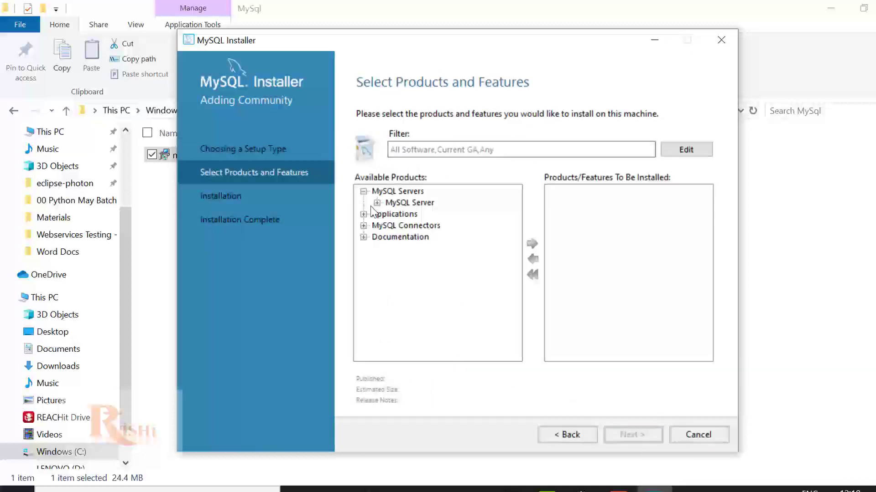
click(376, 203)
click(439, 216)
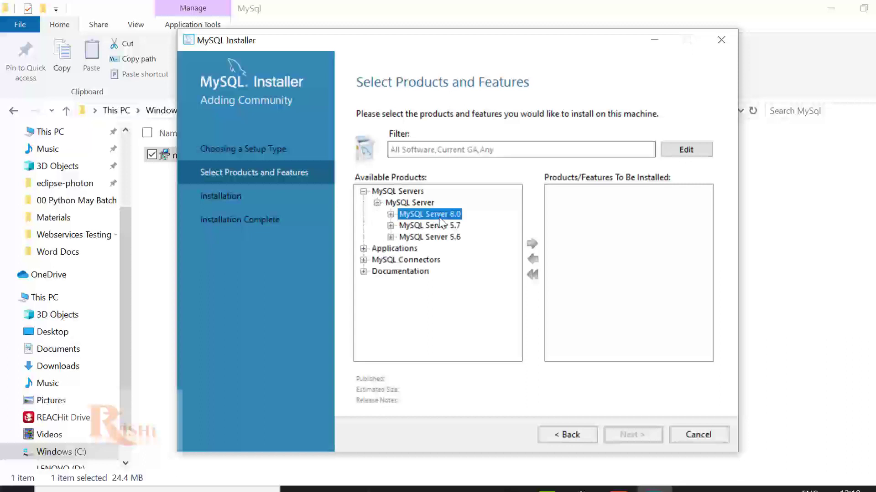
click(390, 214)
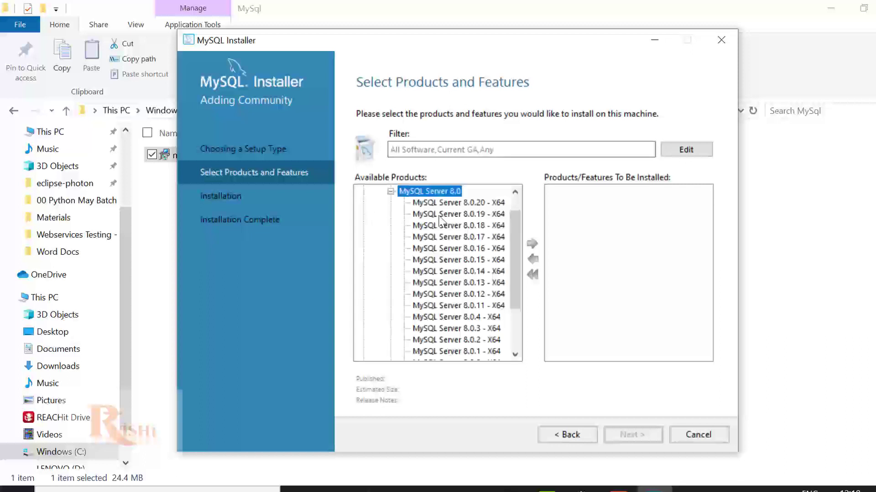
click(466, 203)
click(467, 212)
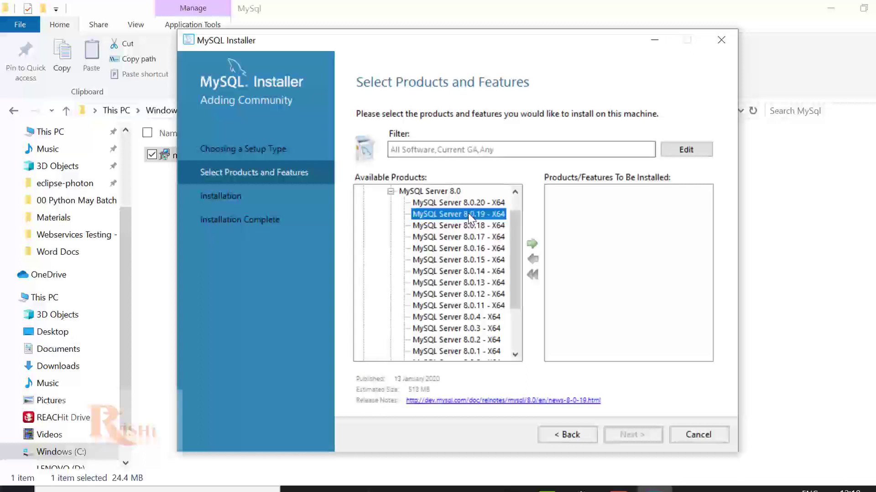
click(532, 244)
click(391, 192)
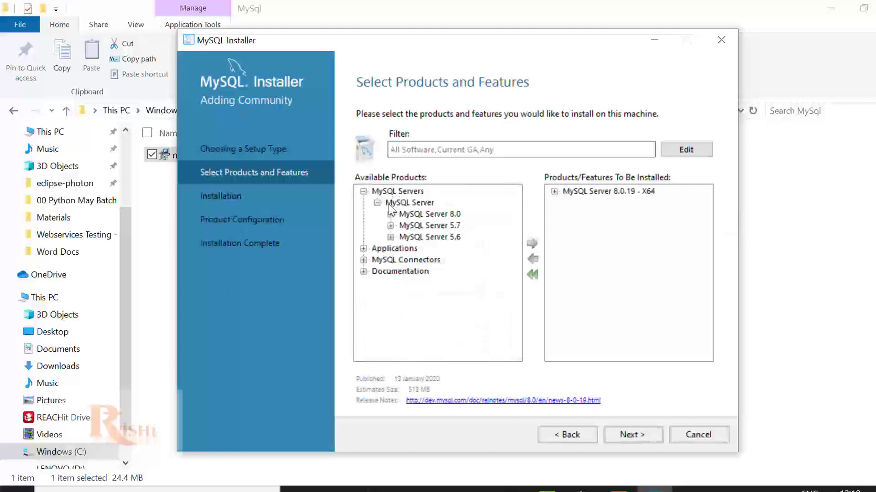
Step: Add MySQL Workbench 8.0.19 - X64 to the products to install
click(362, 249)
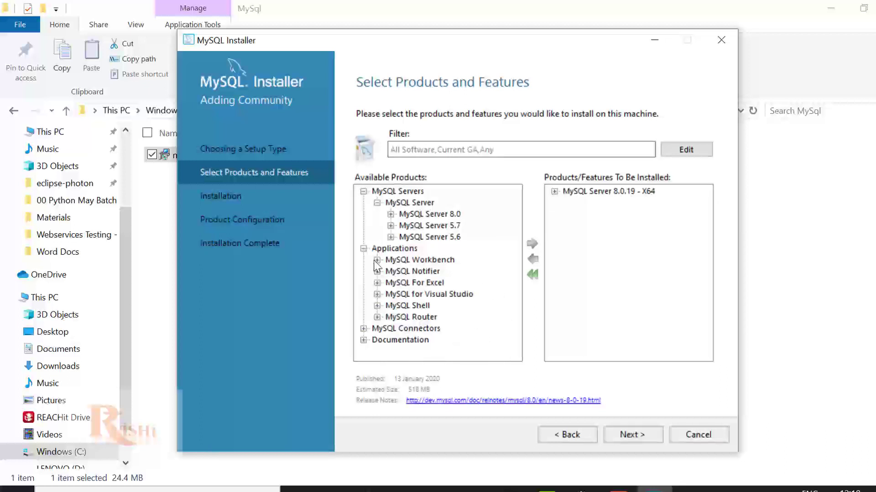
click(377, 260)
click(391, 271)
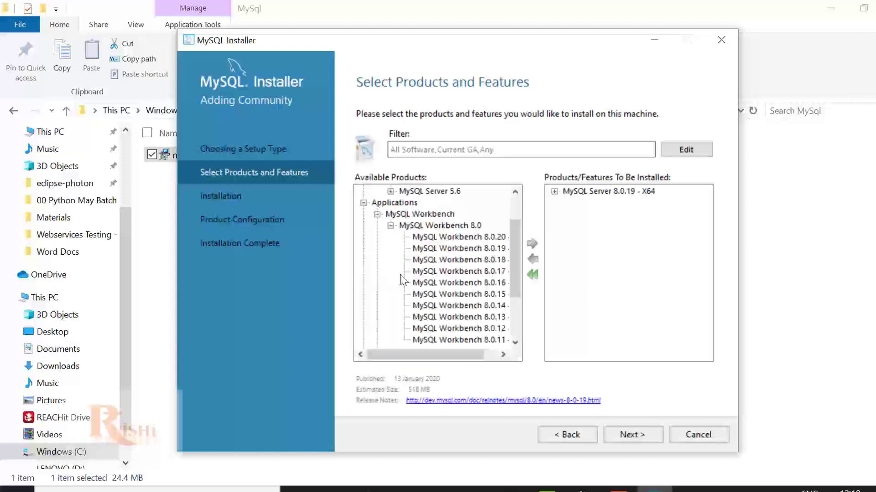
click(502, 249)
click(531, 243)
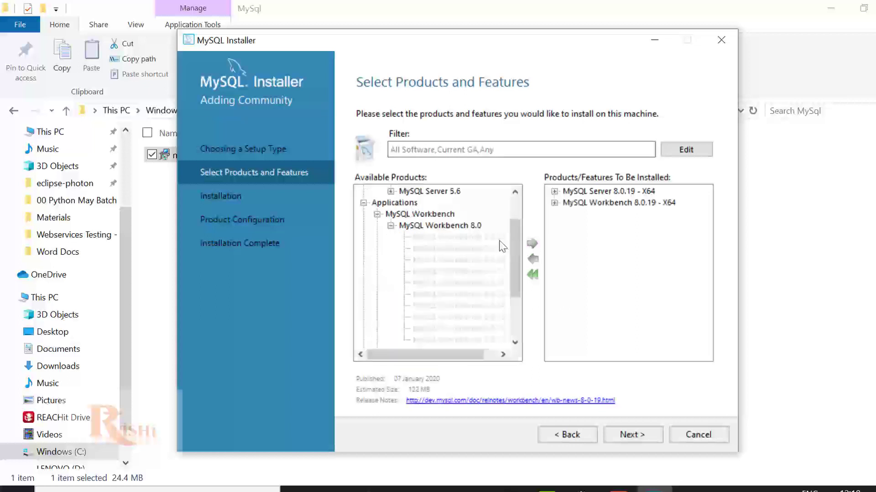
click(377, 215)
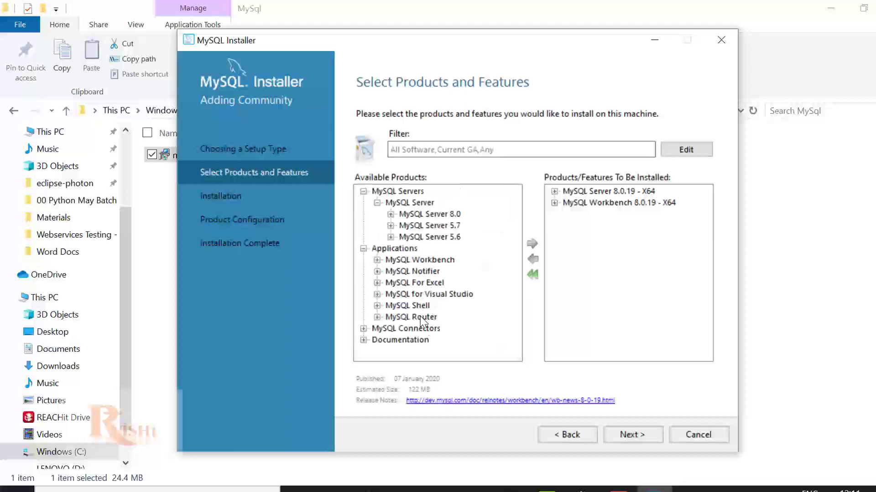
Step: Check the MySQL Router versions, then select MySQL Shell 8.0.19
click(377, 317)
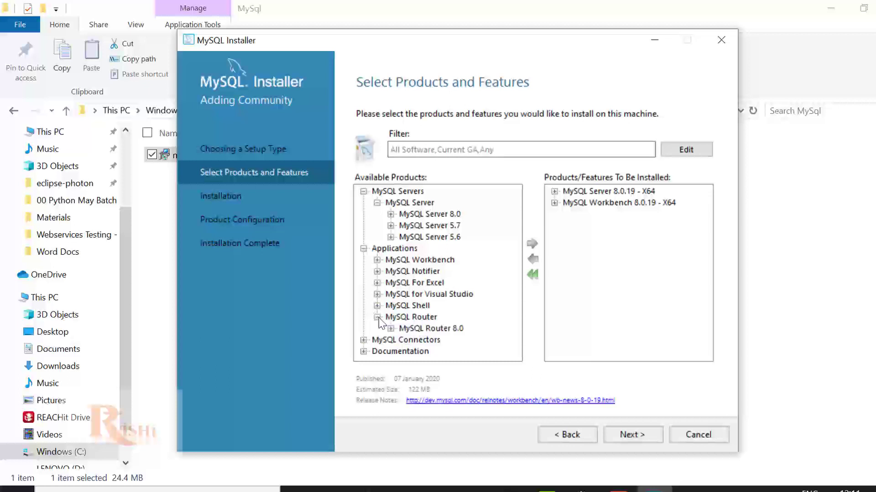
click(377, 317)
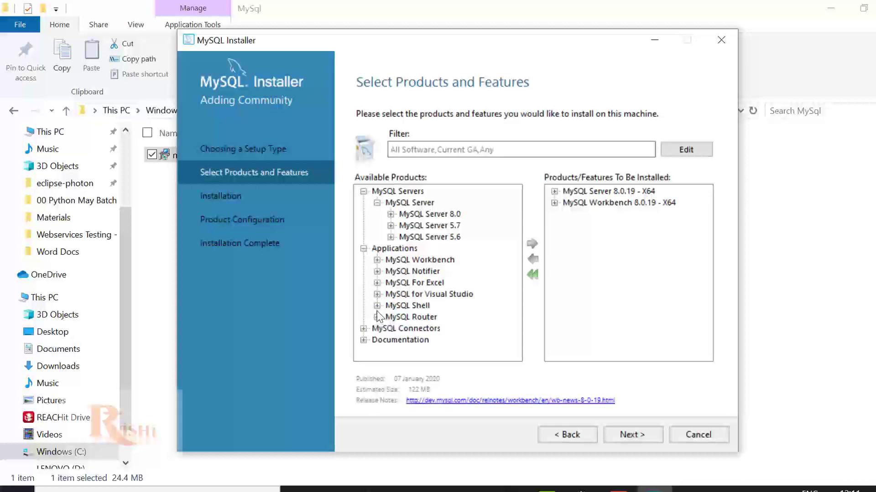
click(377, 306)
click(391, 318)
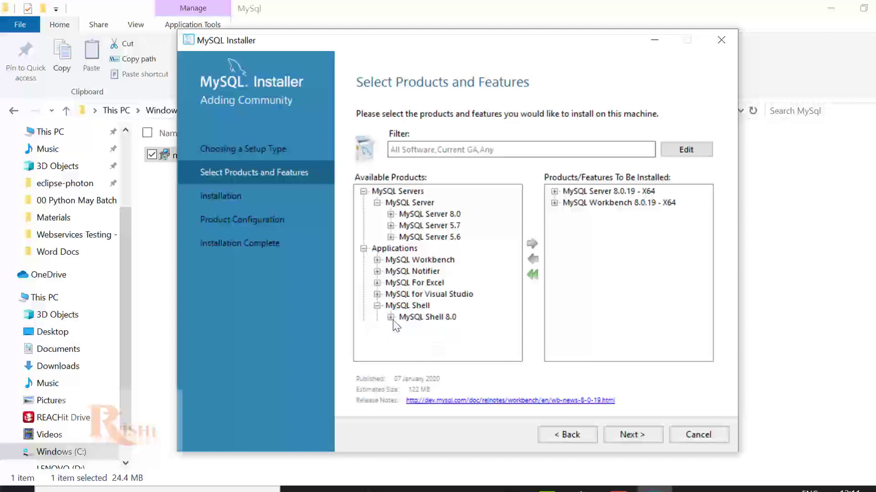
click(456, 225)
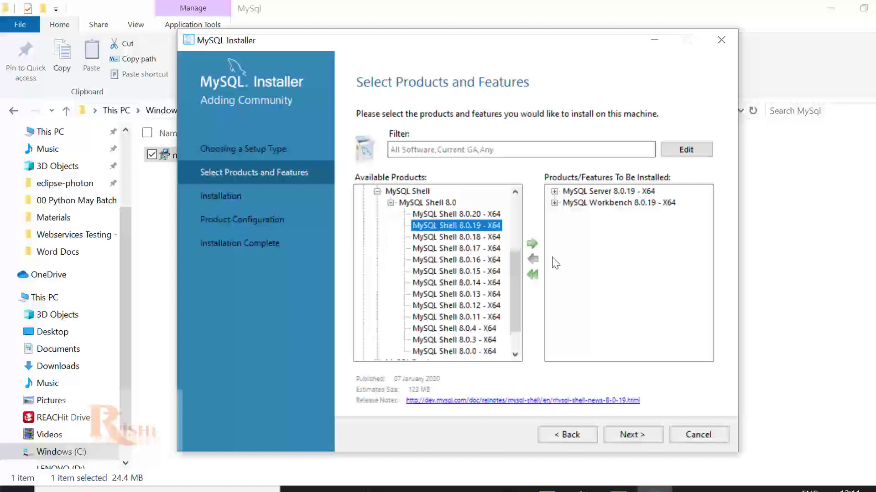
Step: Add MySQL Shell 8.0.19 and Connector/ODBC 8.0.20 - X64 to the install list
click(531, 244)
click(391, 203)
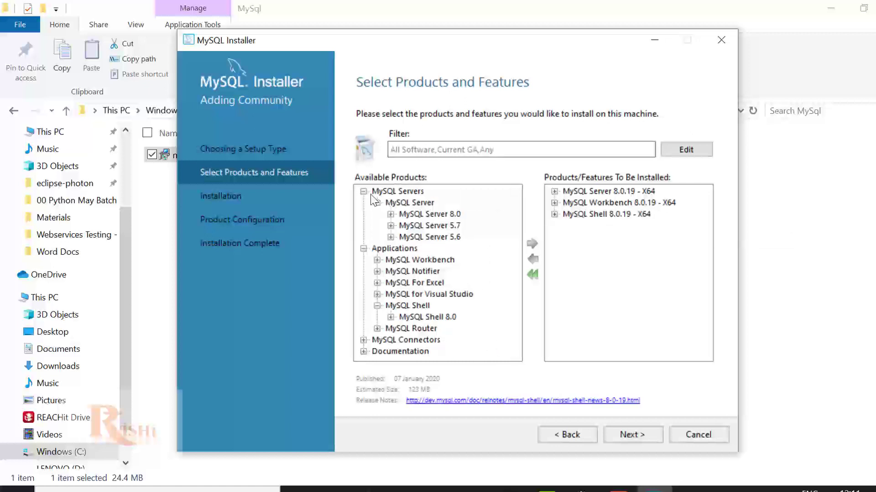
click(363, 340)
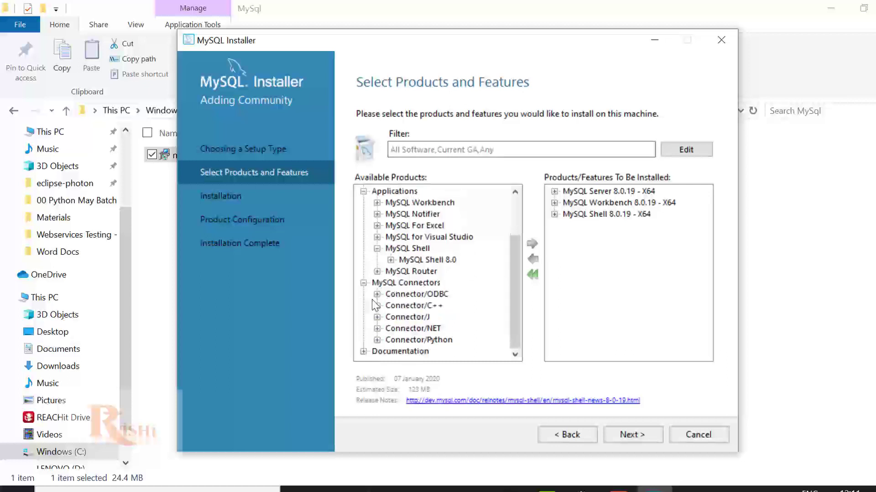
click(376, 295)
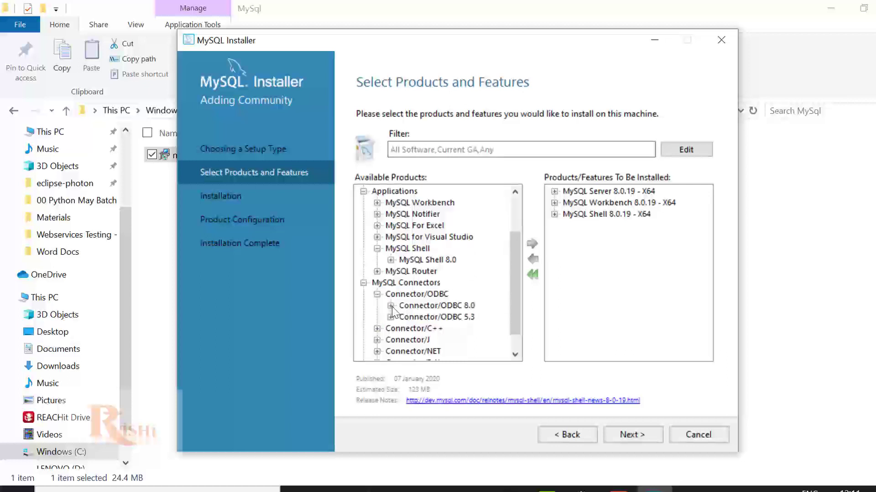
click(391, 307)
drag(488, 355, 498, 355)
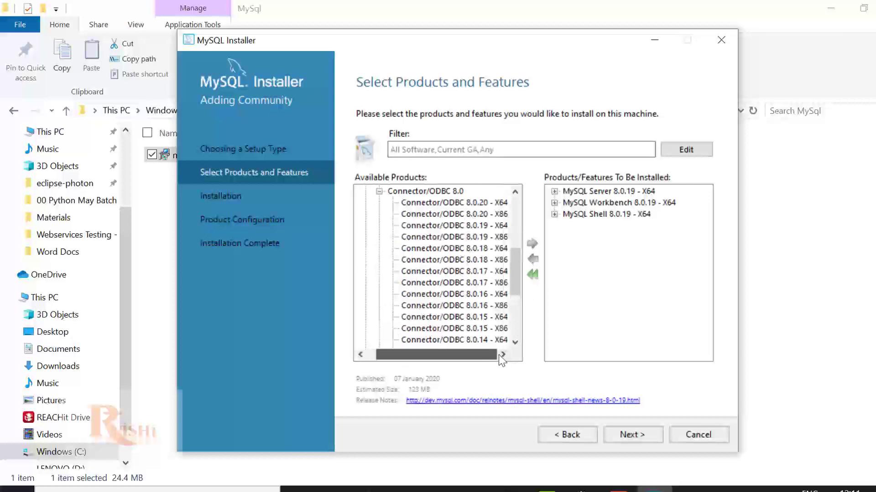
click(469, 216)
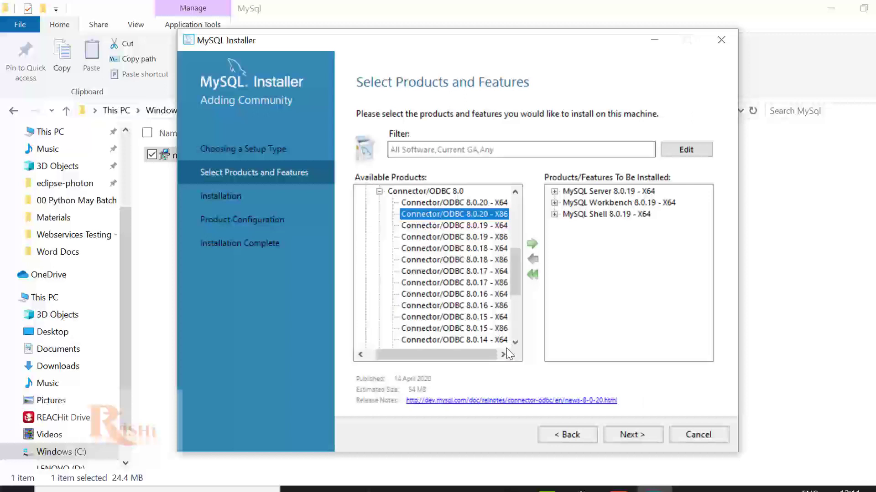
click(485, 204)
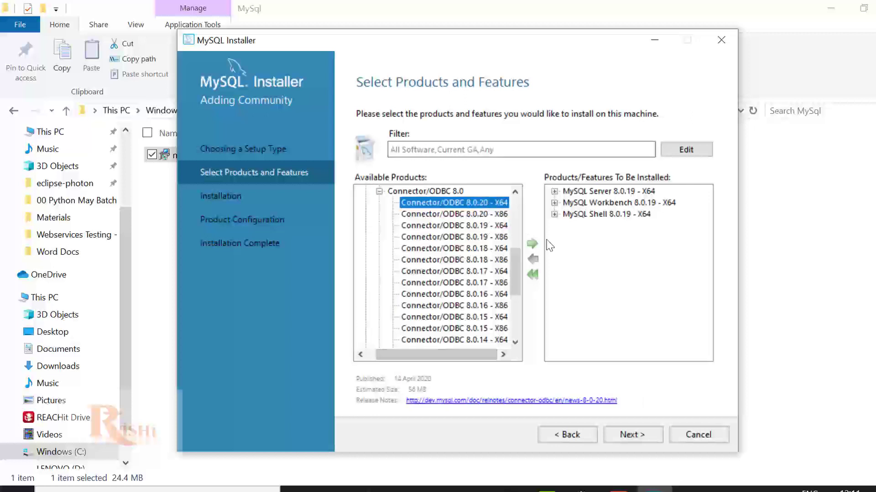
click(531, 244)
click(379, 192)
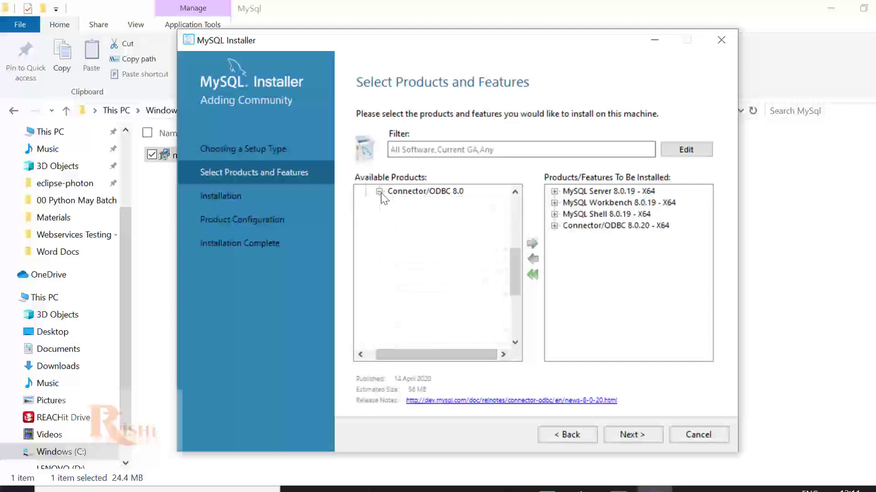
Step: Add Samples and Examples 8.0.19 - X86 from Documentation to the install list
click(364, 353)
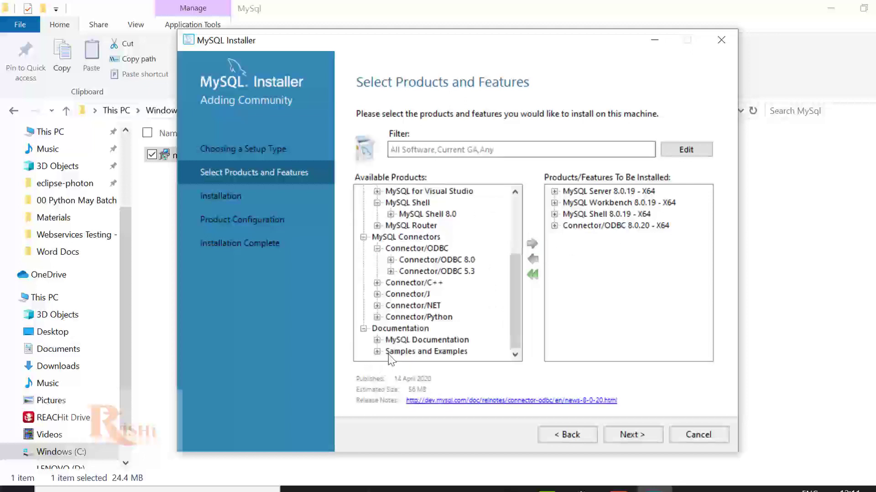
click(378, 353)
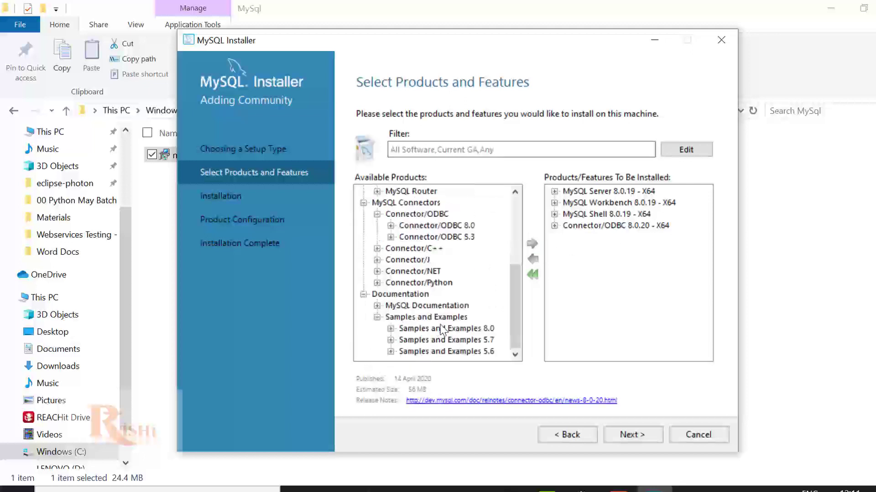
click(390, 329)
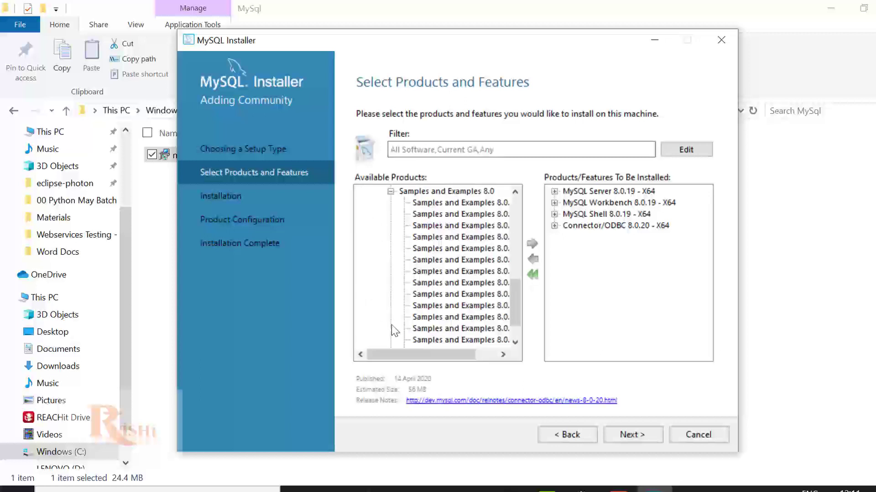
drag(463, 355, 484, 357)
click(456, 215)
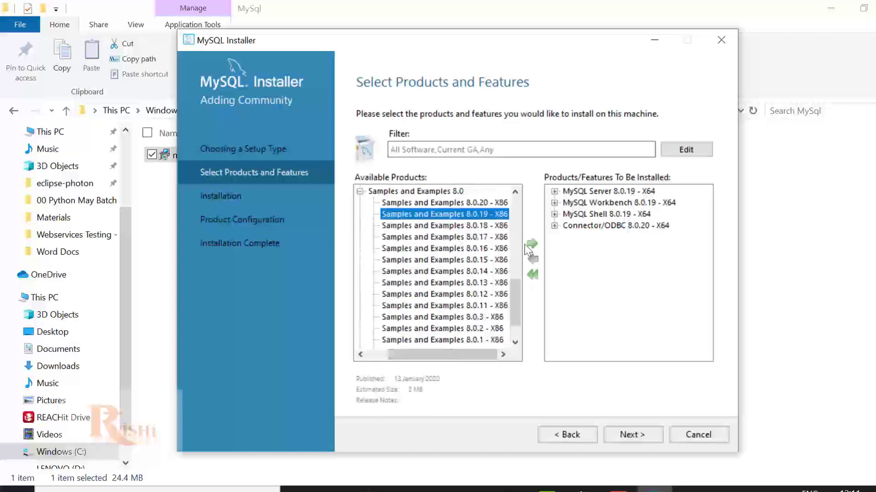
click(530, 243)
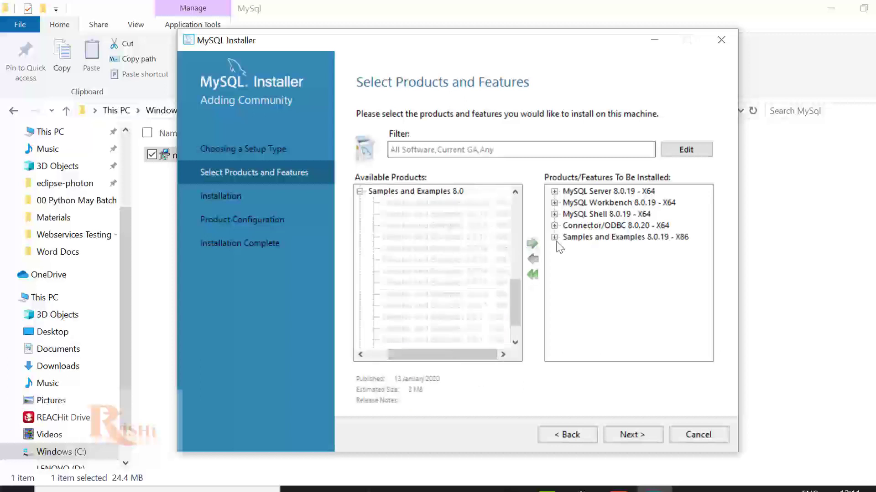
Step: Remove Connector/ODBC 8.0.20 from the install list
click(634, 226)
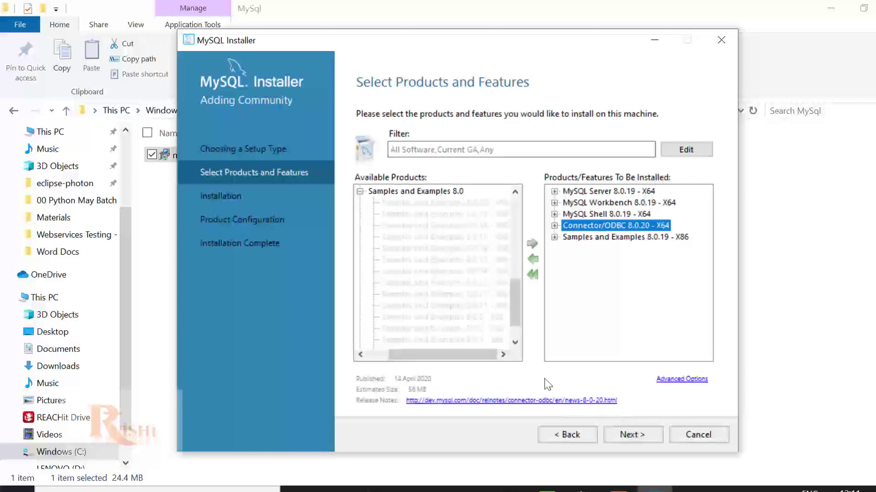
click(537, 261)
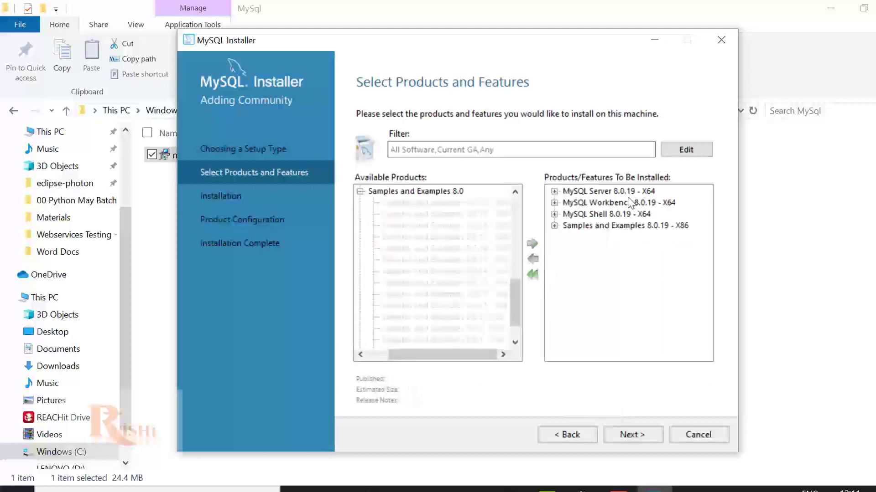
scroll(387, 217, up, 2)
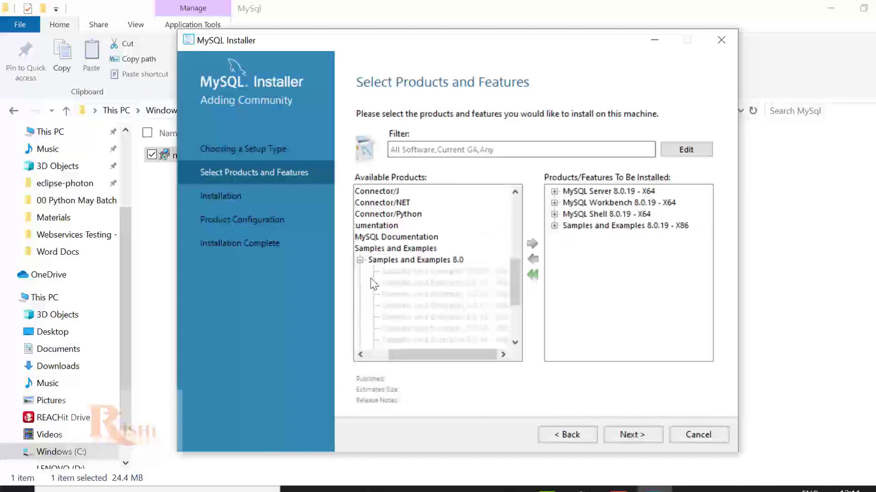
drag(381, 357, 359, 355)
click(364, 226)
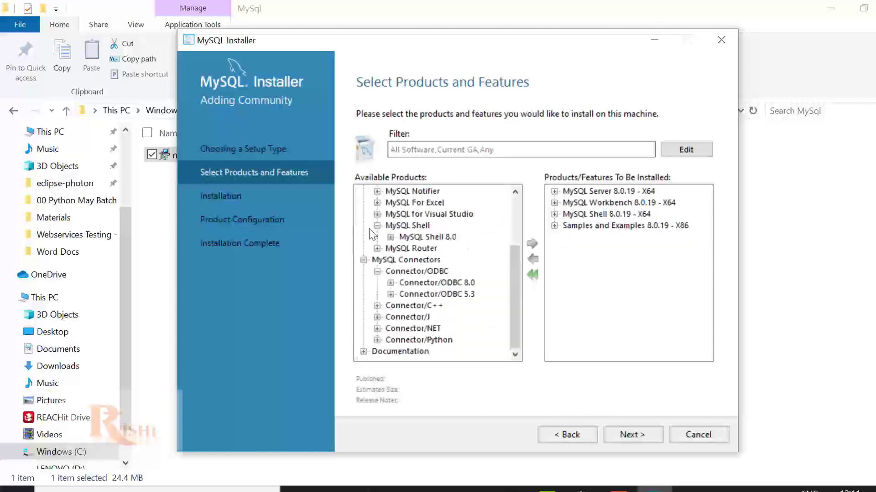
Step: Add Connector/ODBC 8.0.19 - X64 instead and continue to the Installation summary
click(391, 283)
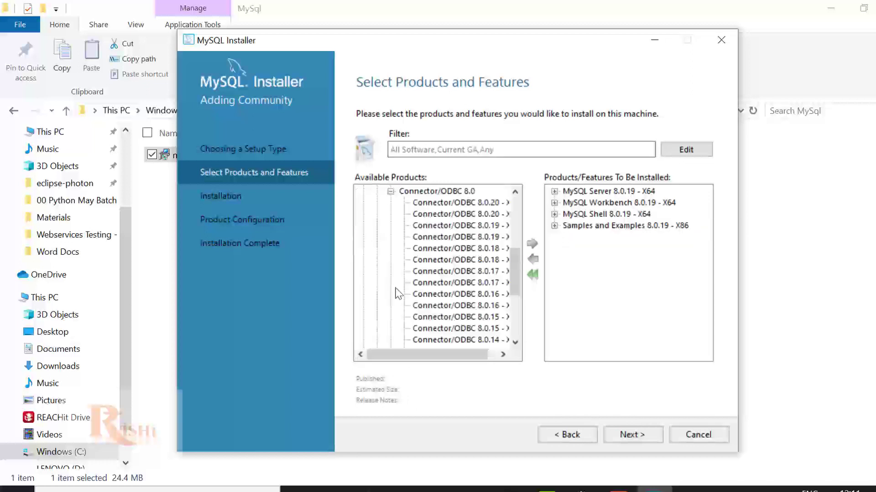
click(503, 354)
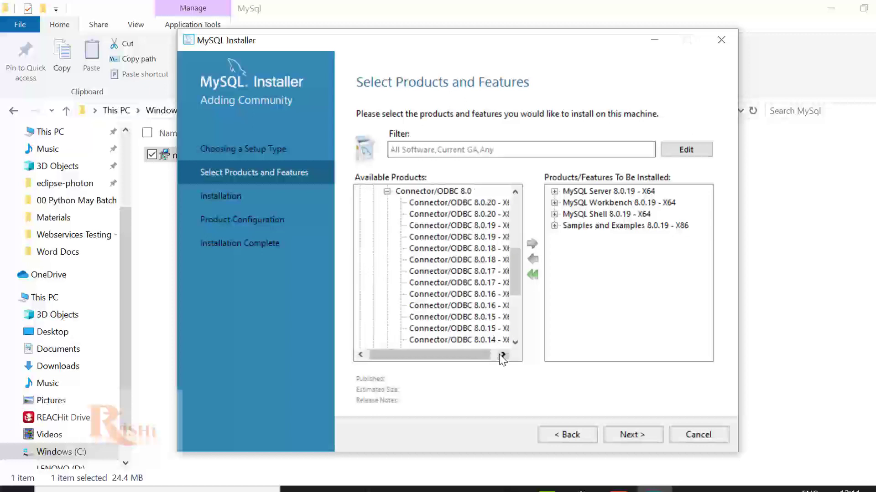
click(503, 354)
click(486, 226)
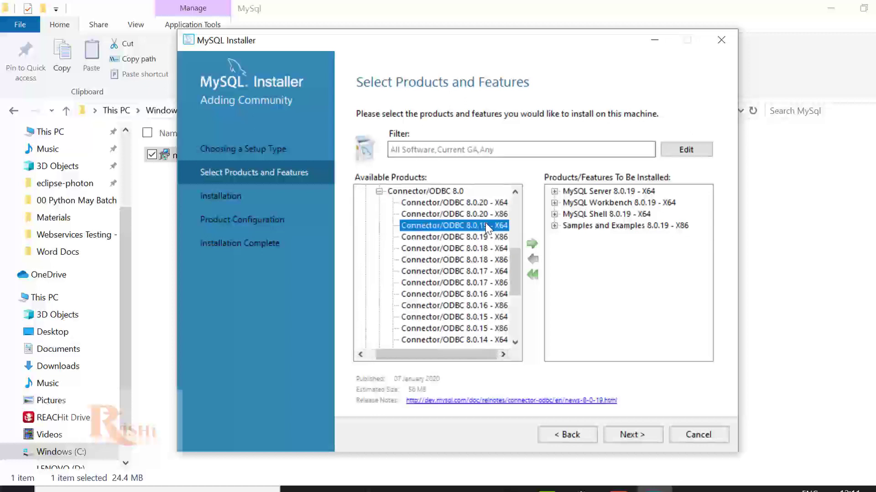
click(533, 245)
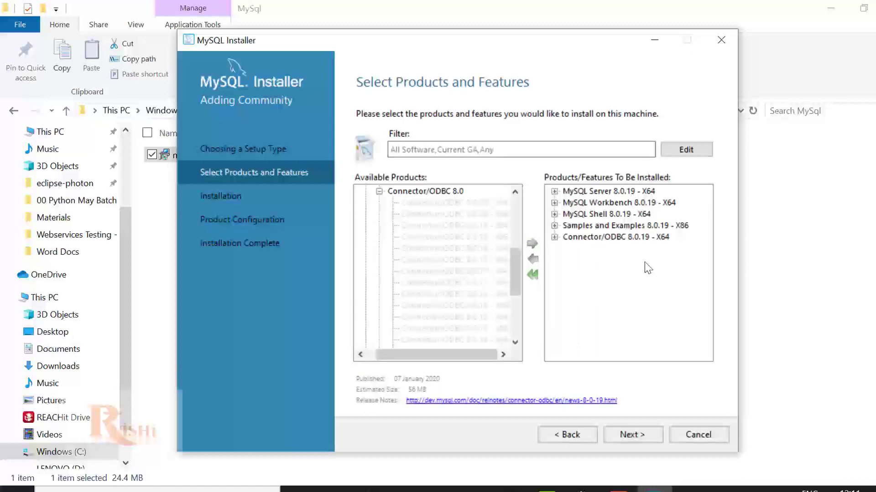
click(603, 226)
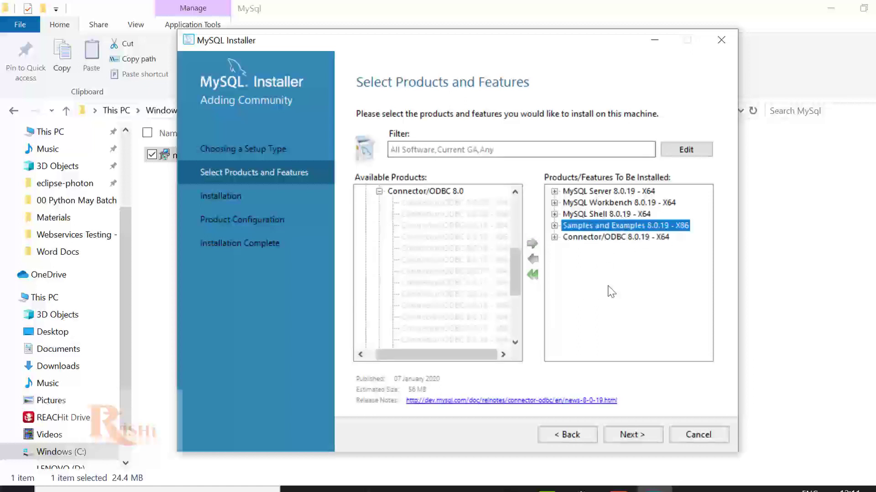
click(632, 435)
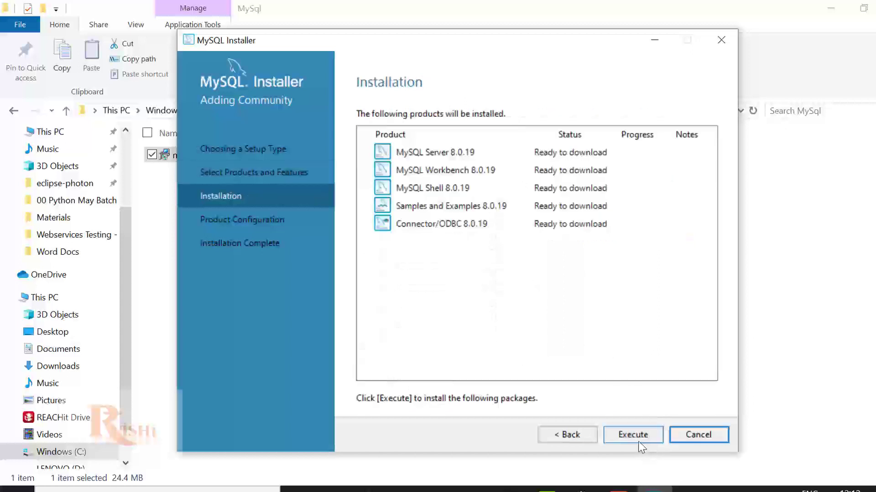
Step: Execute the download and install of all five products, then continue to Product Configuration
click(637, 440)
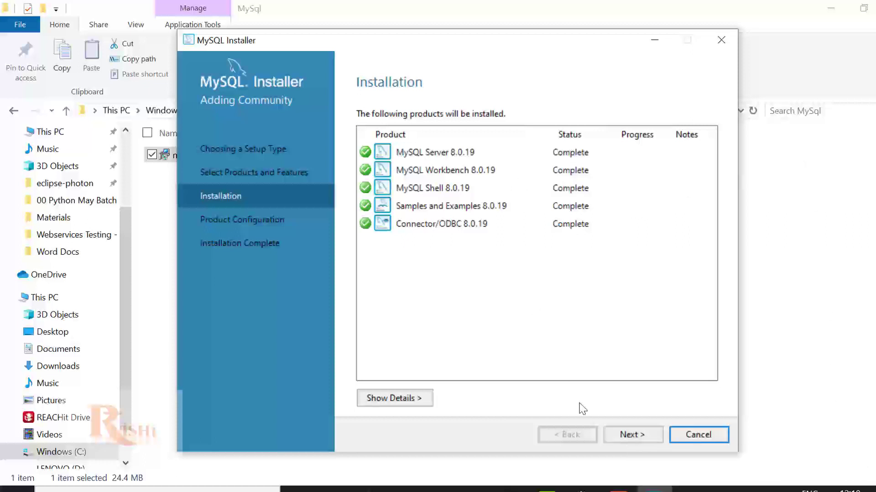
click(617, 431)
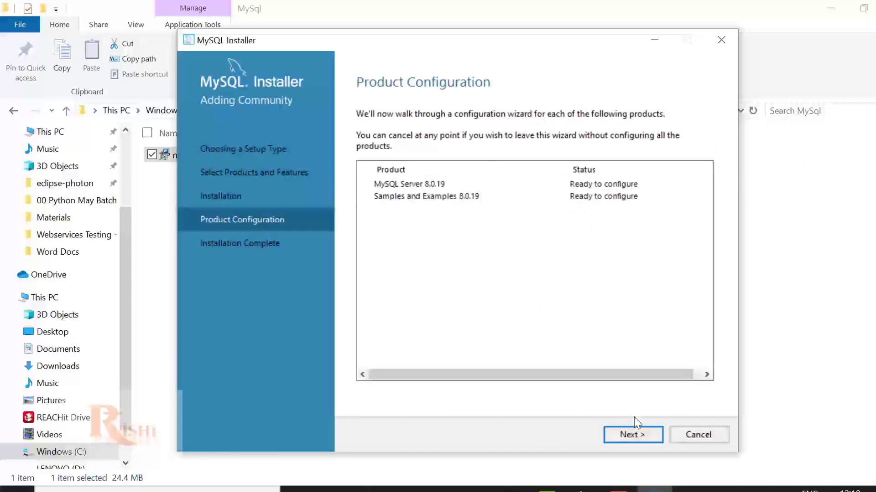
Step: Configure MySQL Server as a standalone Development Computer on TCP/IP port 3306
click(625, 434)
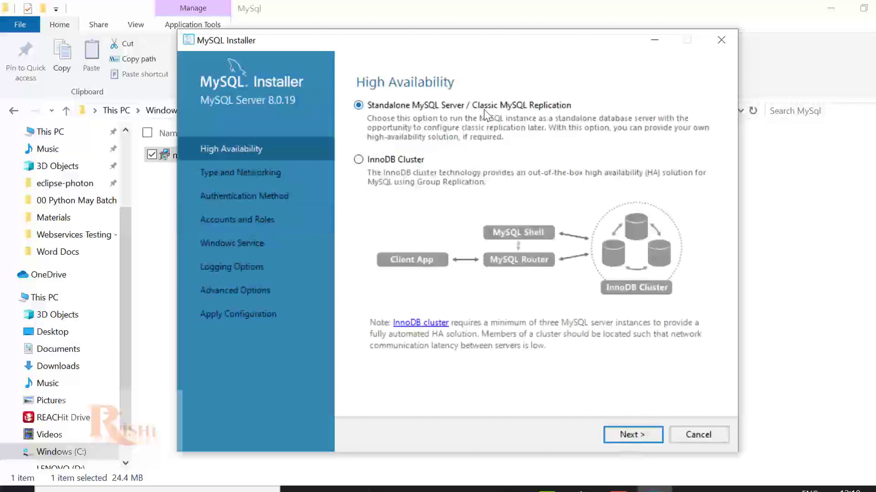
click(638, 437)
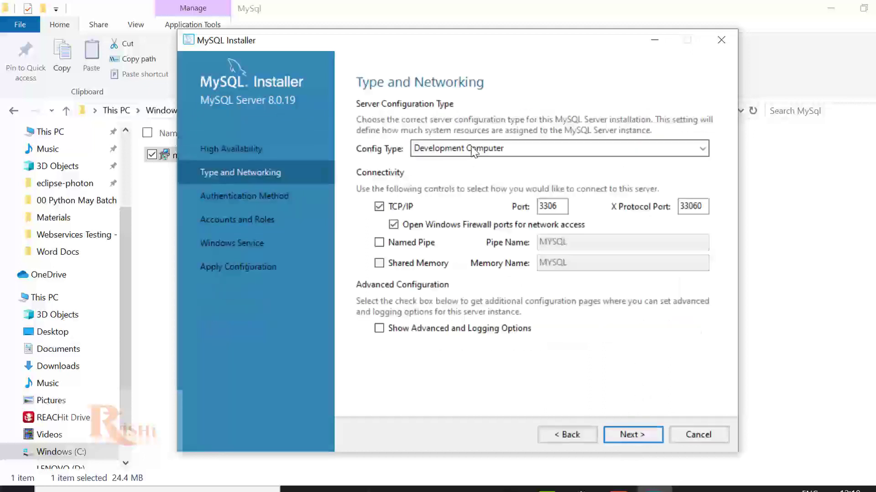
click(469, 146)
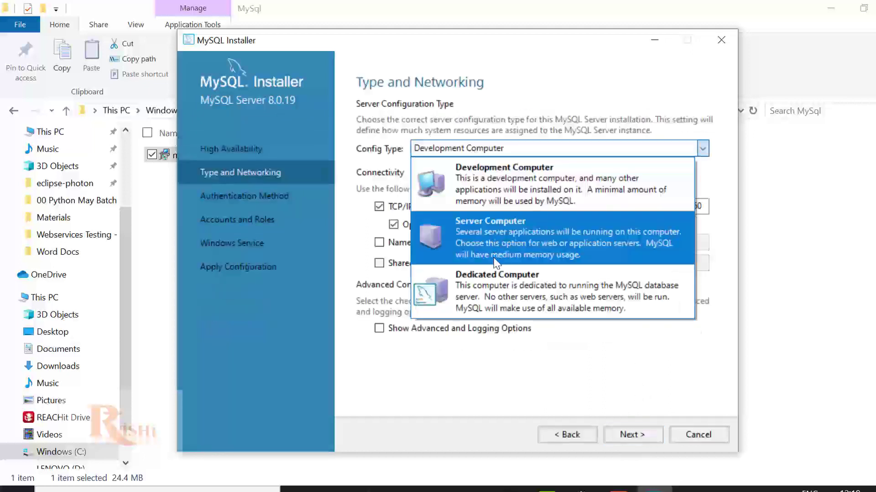
click(497, 190)
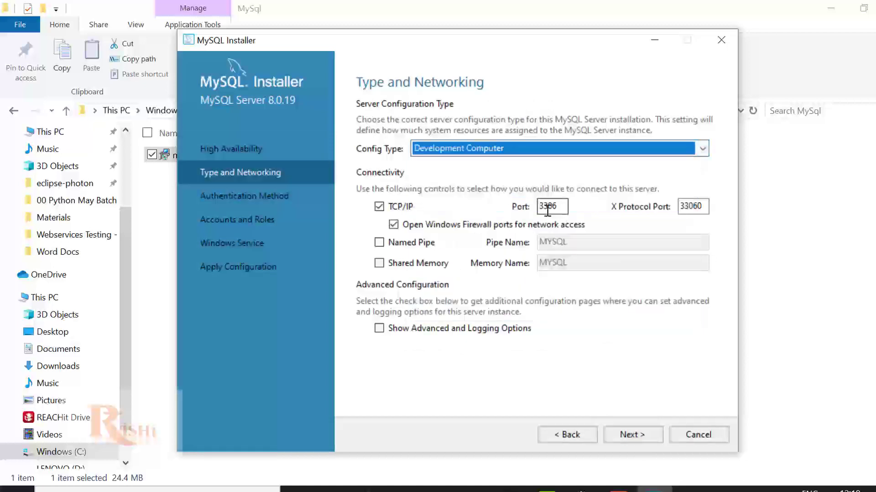
click(618, 439)
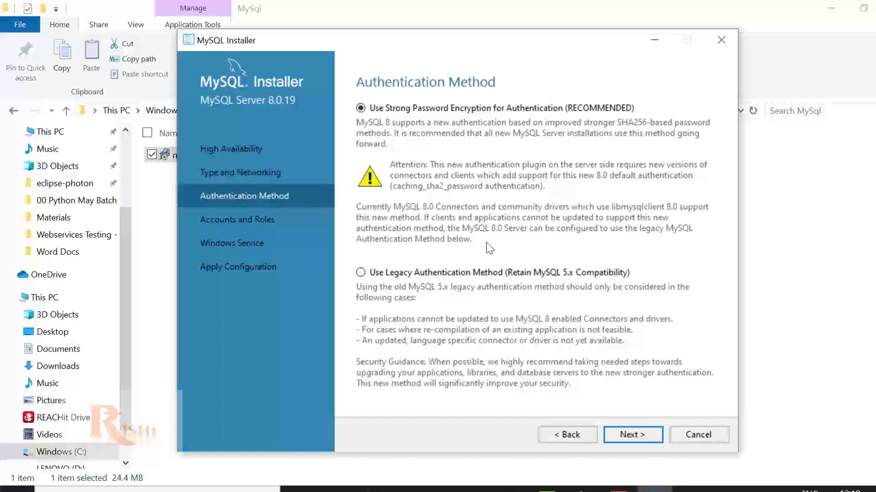
Step: Keep strong password encryption and enter the root account password in both password fields
click(633, 435)
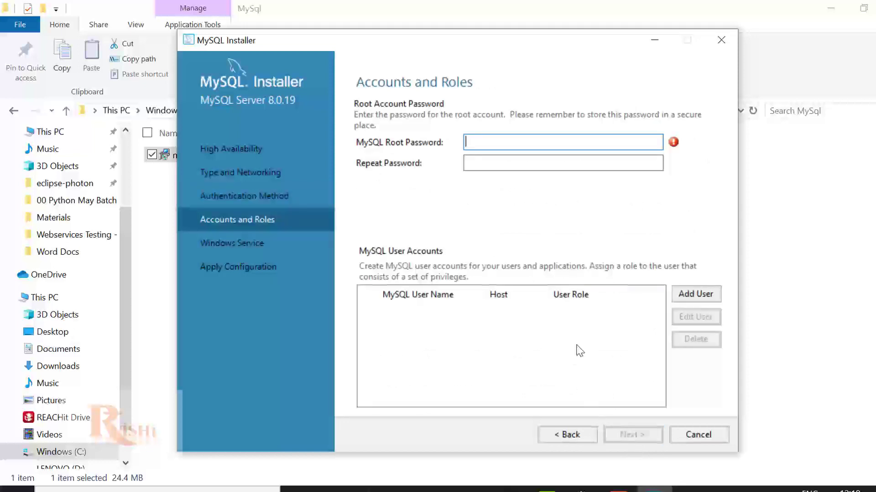
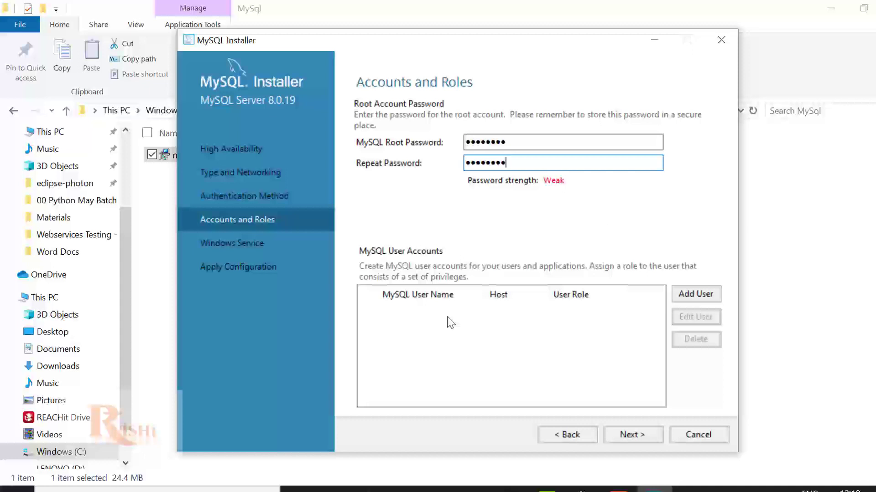
click(632, 435)
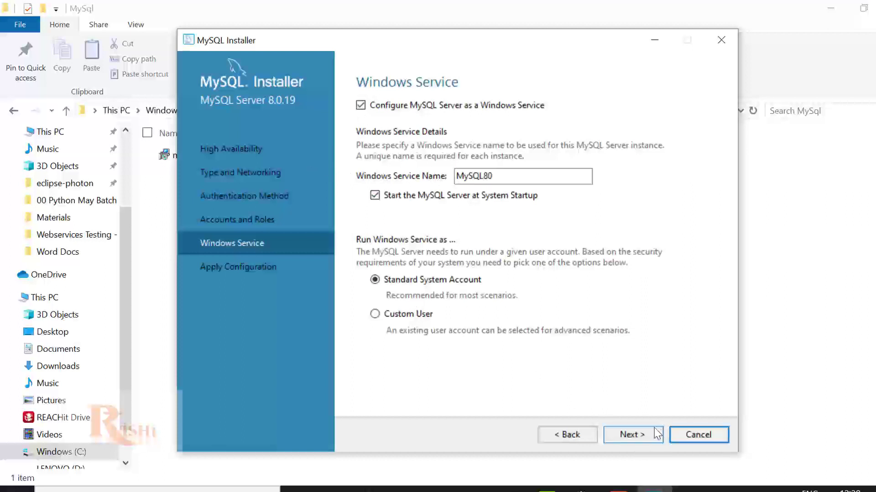
Step: Apply the MySQL Server 8.0.19 configuration steps and finish back to Product Configuration
click(644, 438)
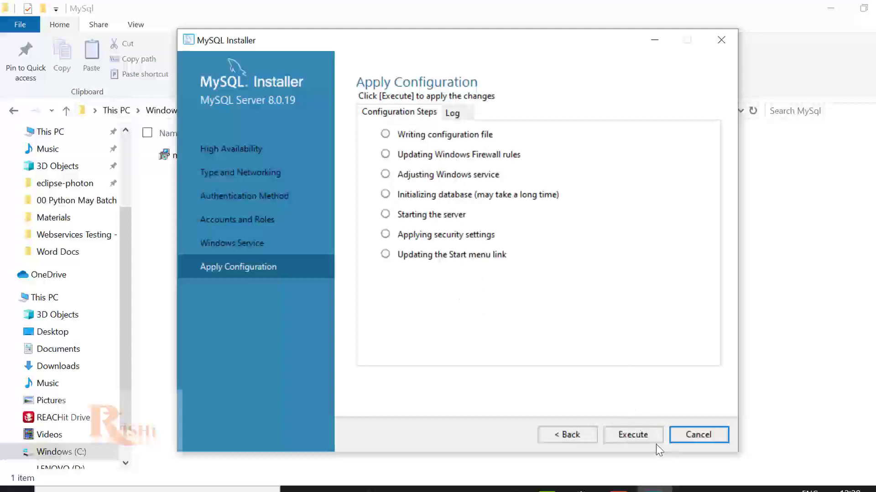
click(644, 435)
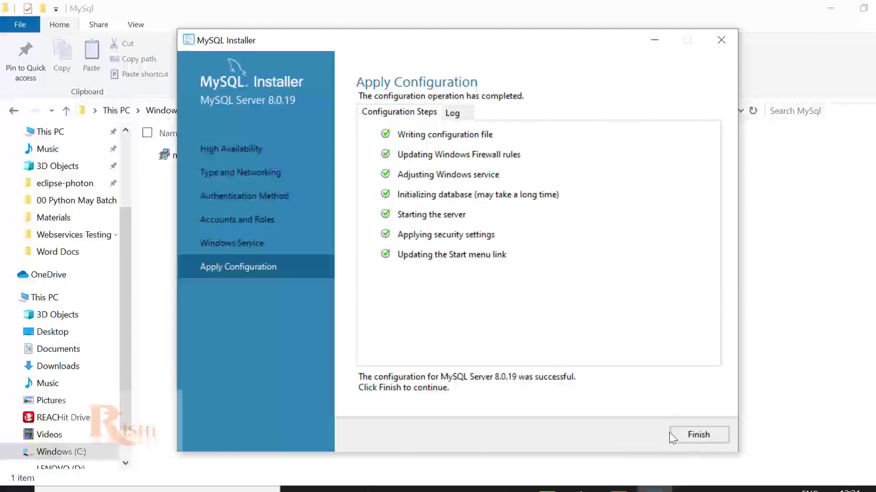
click(693, 437)
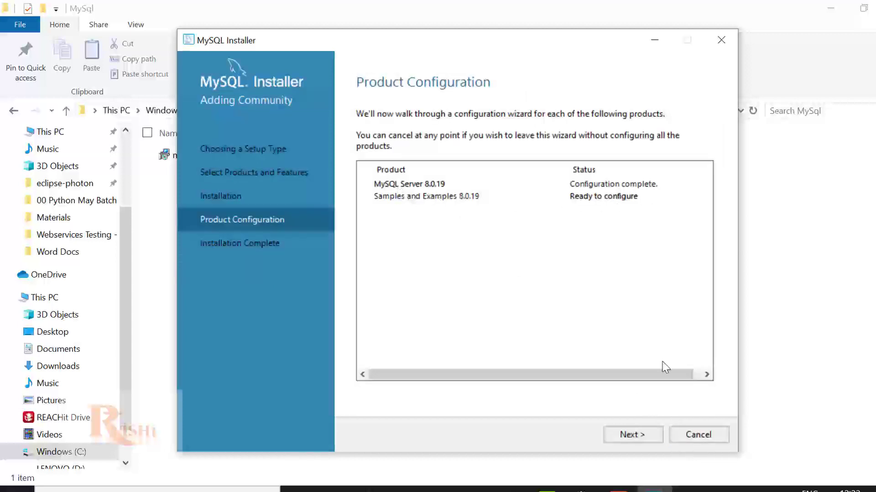
Step: Connect Samples and Examples to the local server as root, verify the connection, and apply its configuration
click(642, 435)
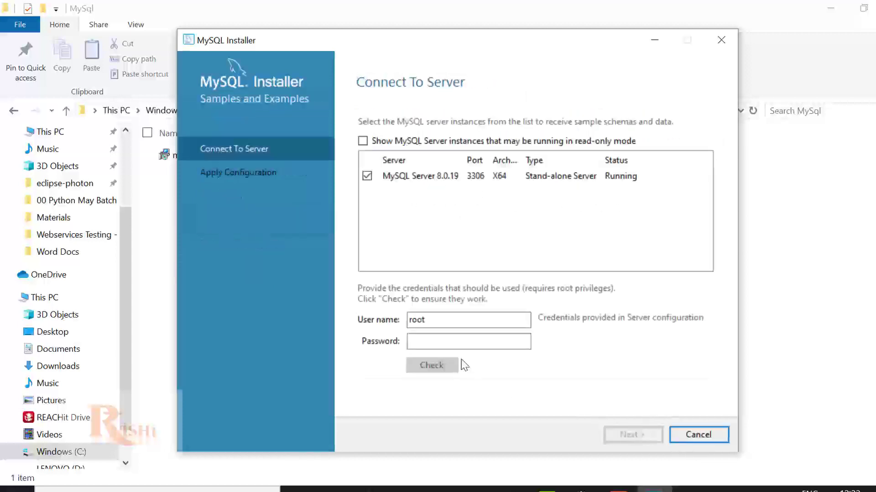
click(463, 347)
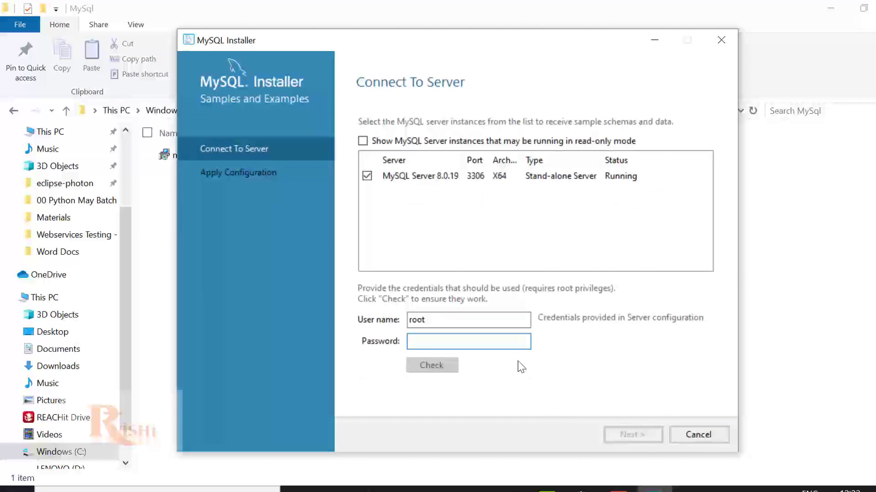
text(r)
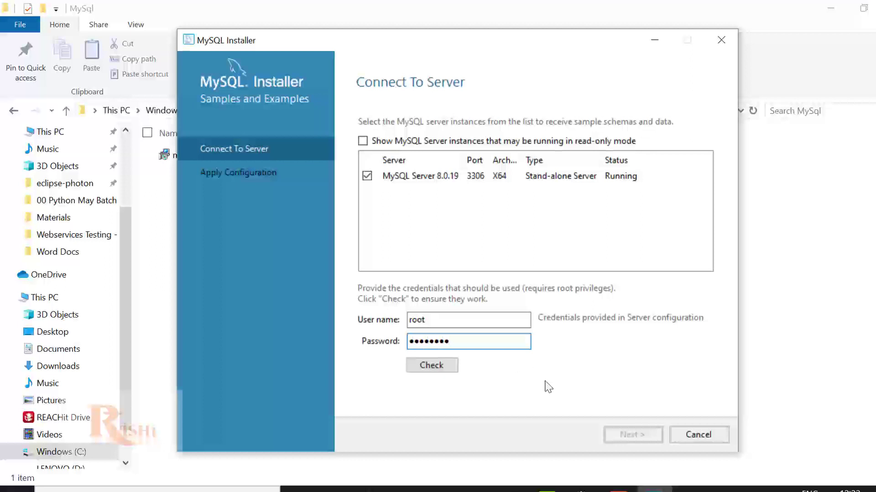
click(437, 366)
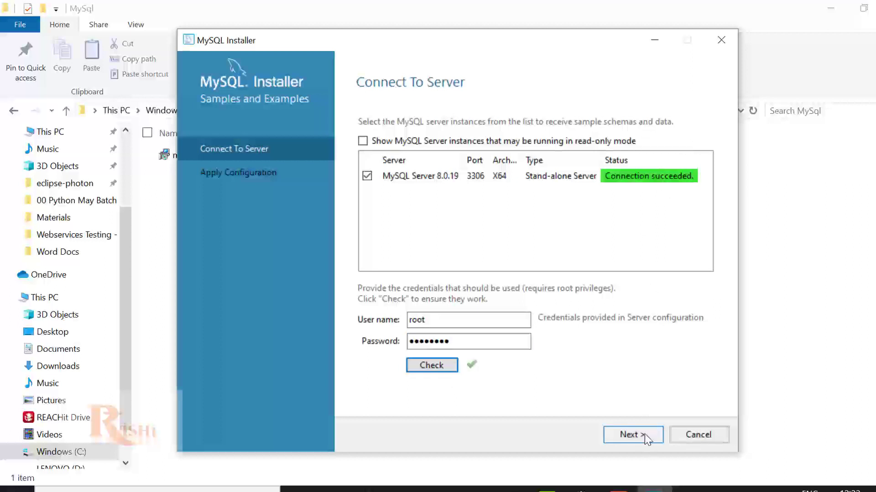
click(634, 445)
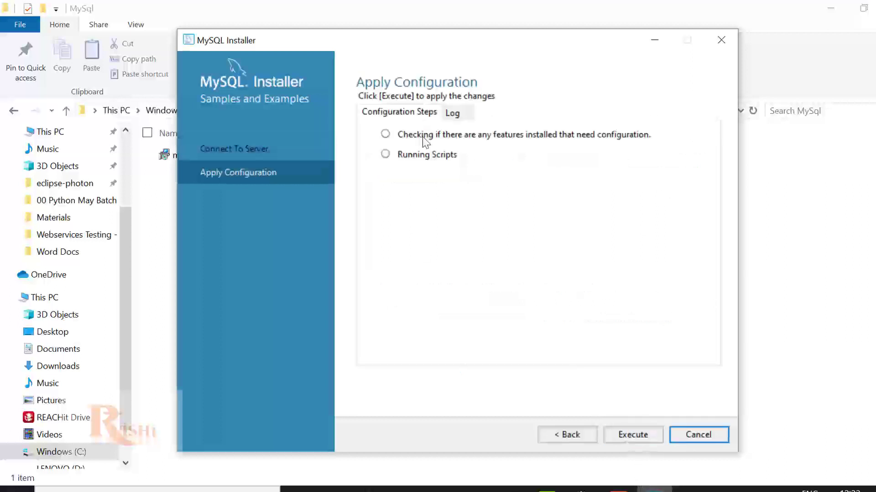
click(634, 436)
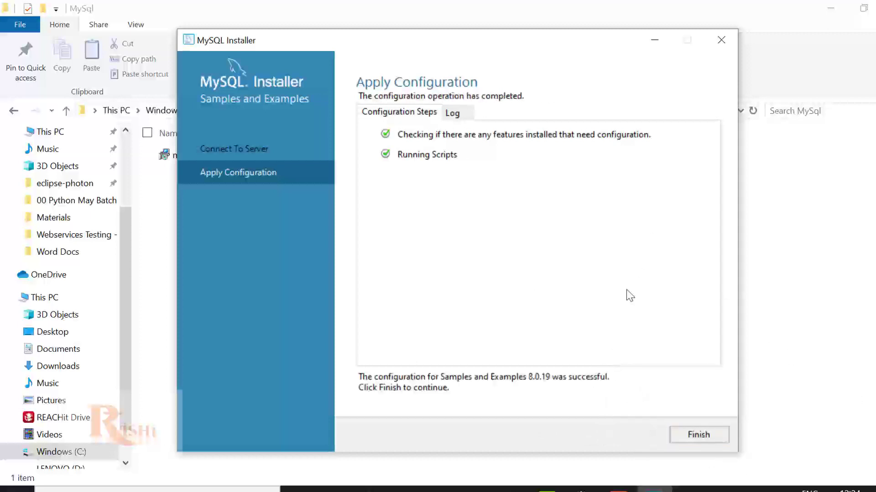
click(699, 435)
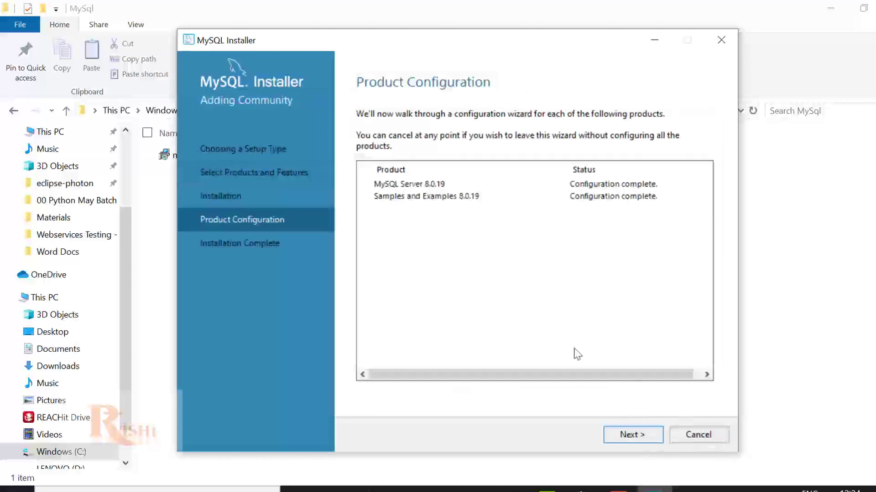
Step: Finish the installation with MySQL Shell unchecked so only MySQL Workbench launches afterwards
click(631, 435)
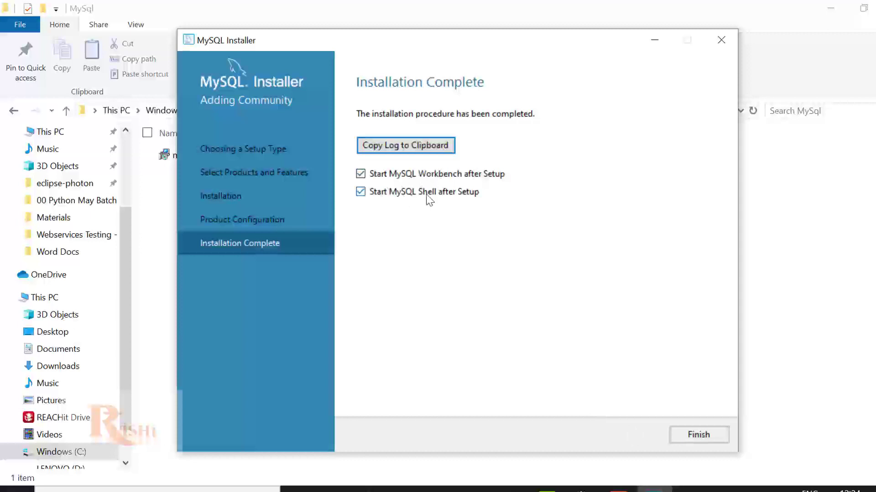
click(360, 194)
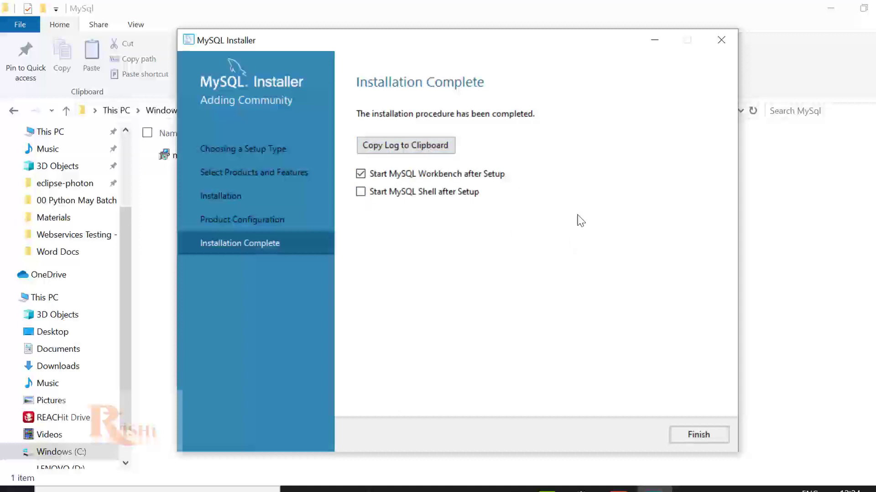
click(702, 431)
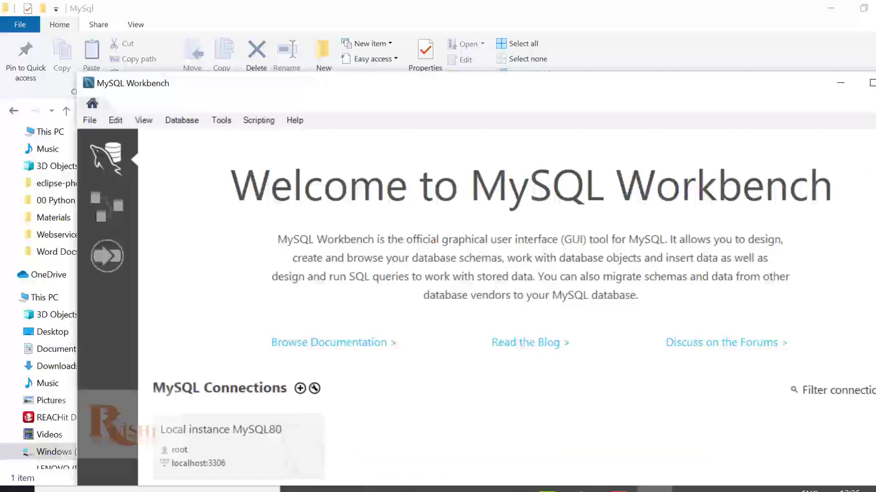
Step: Maximize Workbench and connect to Local instance MySQL80 as root, saving the root password in the vault
drag(765, 89, 723, 33)
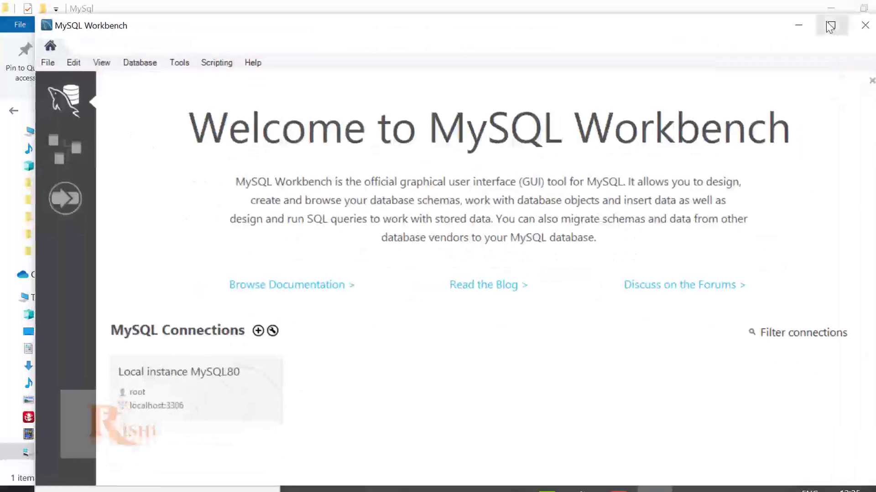
click(830, 27)
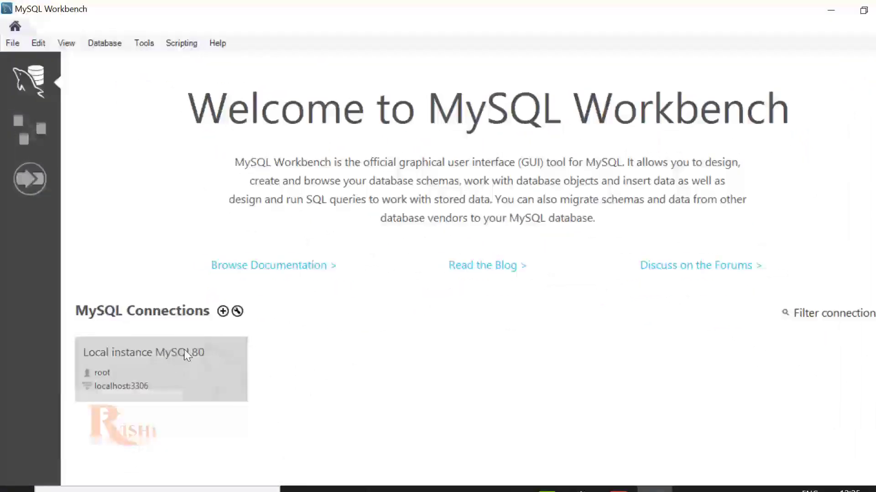
click(154, 364)
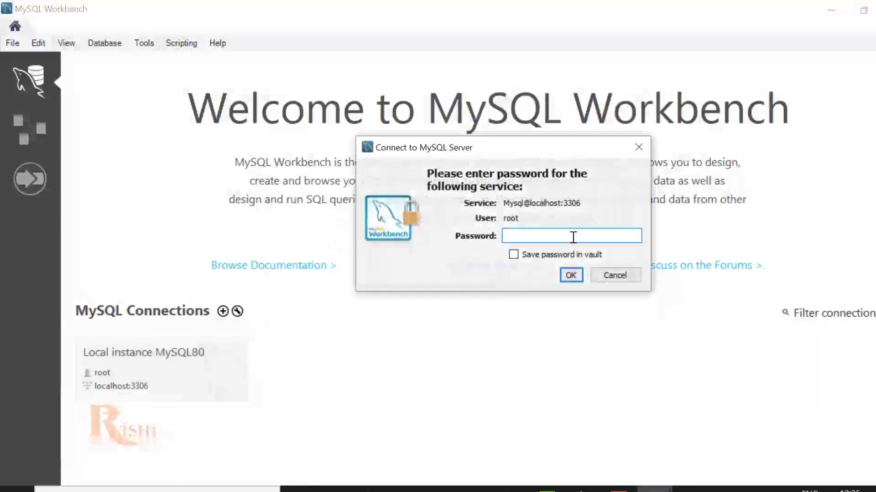
text(t)
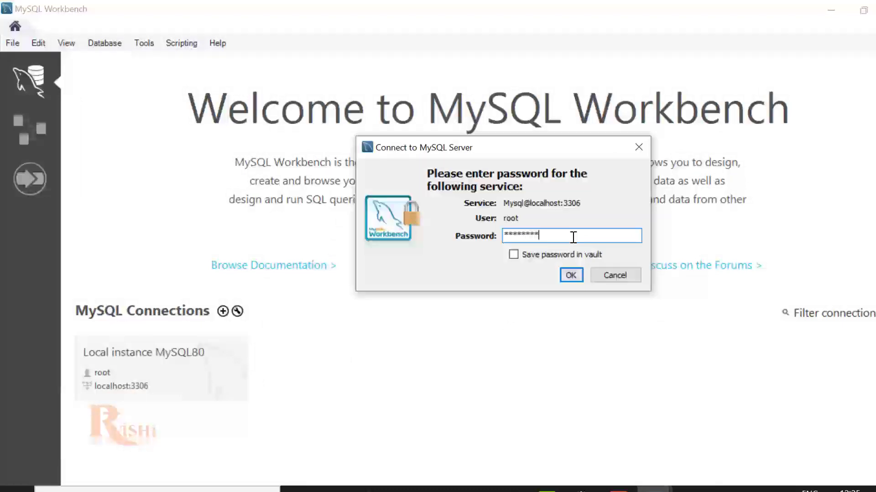
click(513, 256)
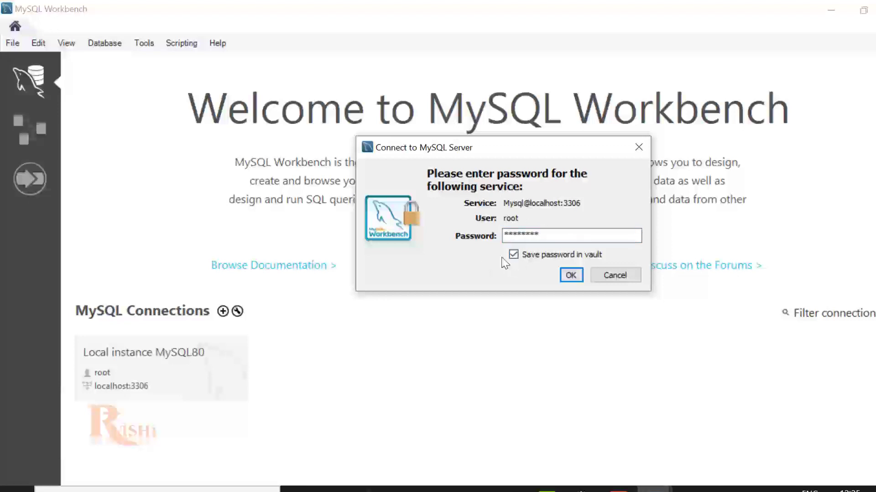
click(570, 275)
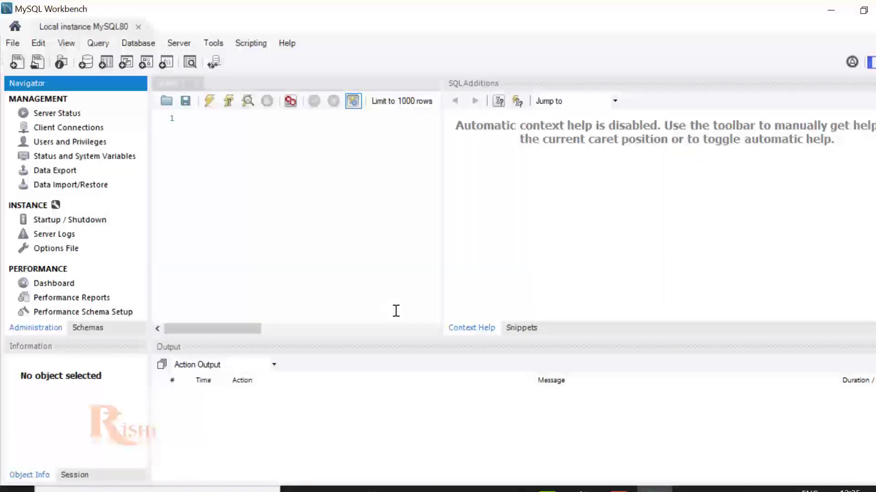
Step: Check the Administration Startup / Shutdown page to confirm the MySQL server is running
click(90, 327)
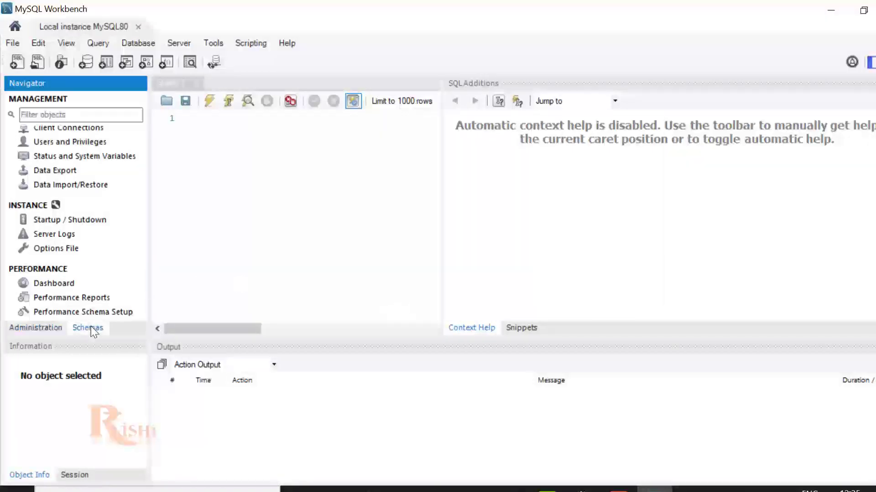
click(39, 133)
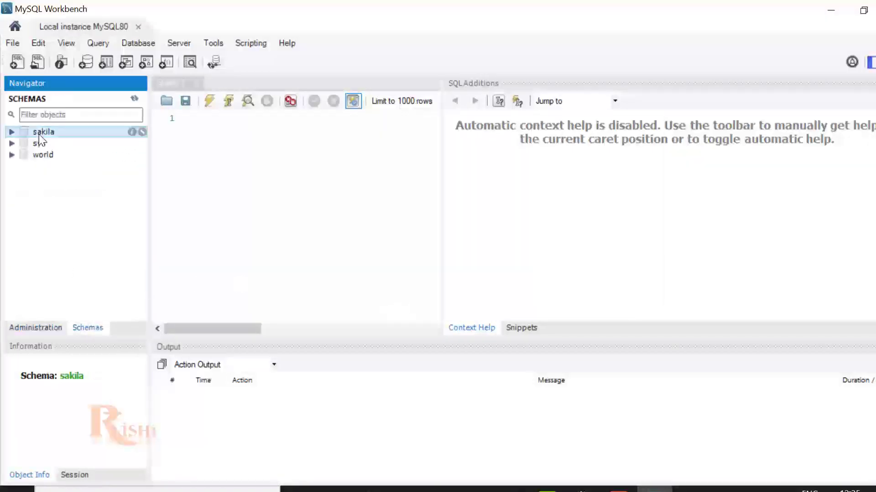
click(60, 327)
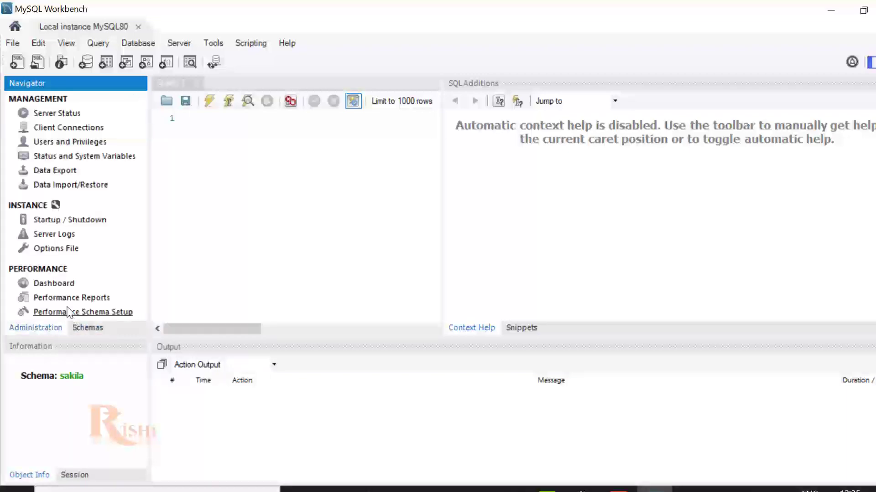
click(73, 221)
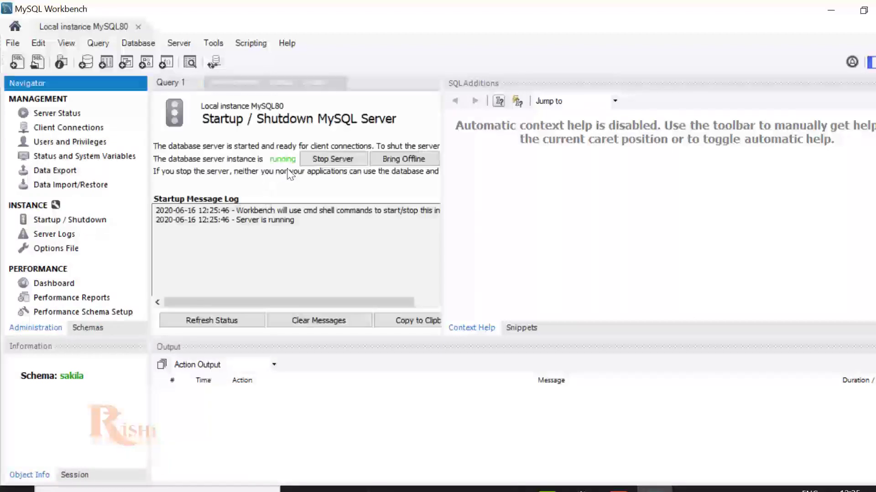
Step: Expand the sakila schema's Tables in the Schemas list, then return to the Query 1 editor
click(97, 328)
click(10, 131)
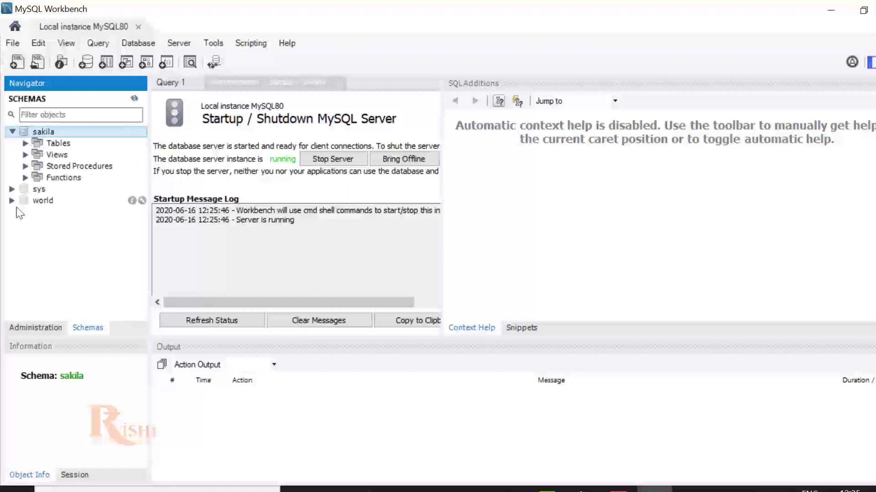
click(26, 143)
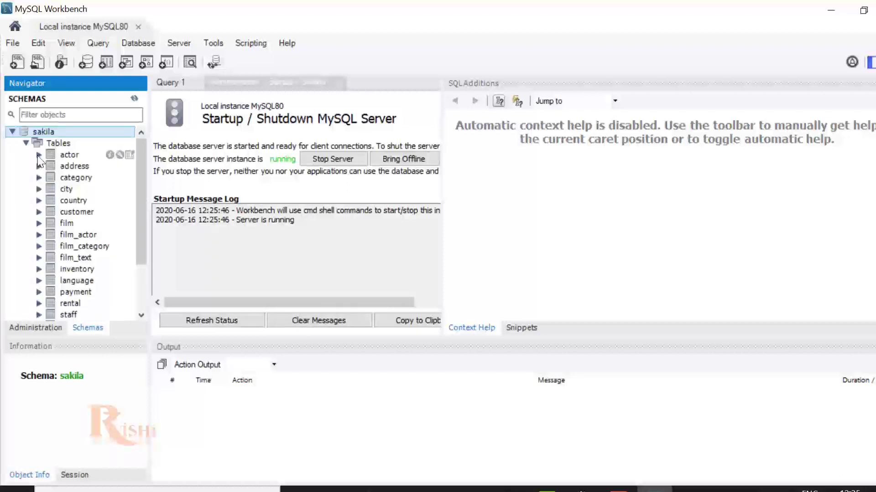
click(39, 155)
click(39, 155)
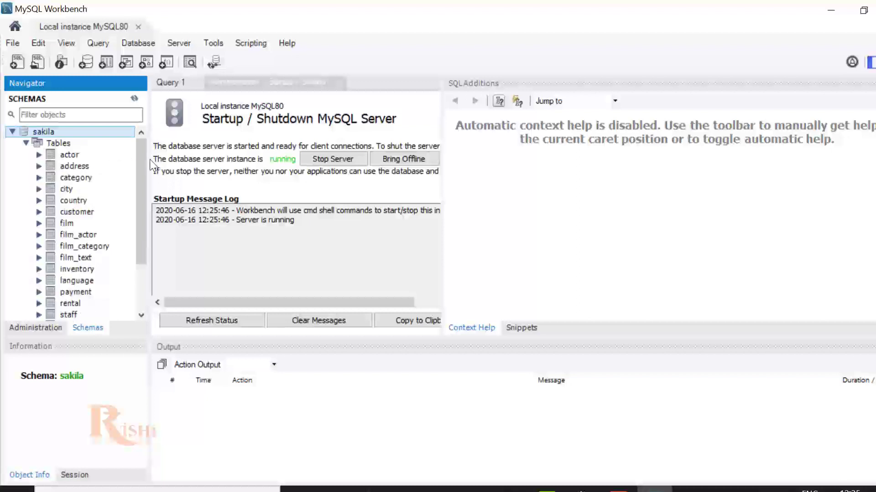
click(167, 86)
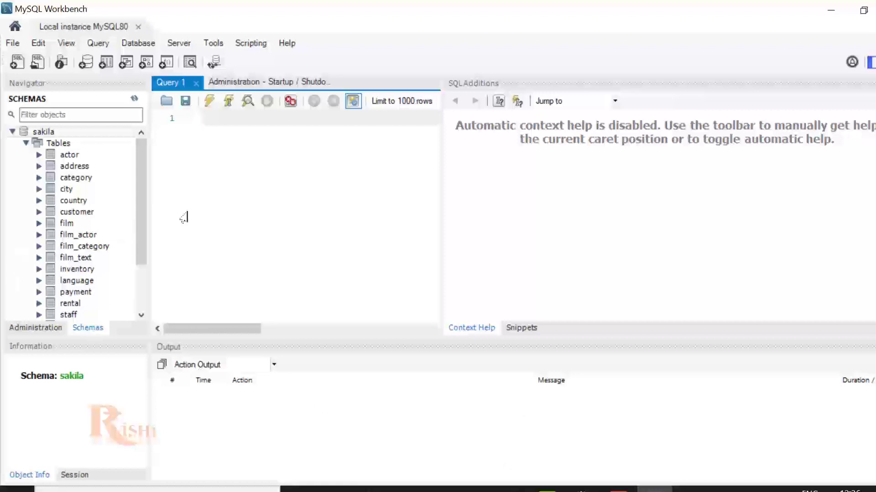
Step: Run 'select * from sakila.actor' in Query 1 to return the 200 actor rows
text(lect * from sakila.a)
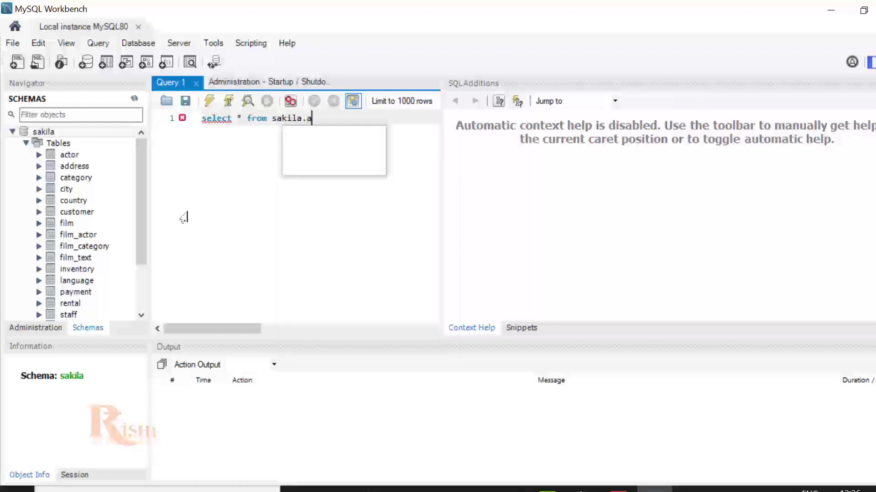
text(ctor)
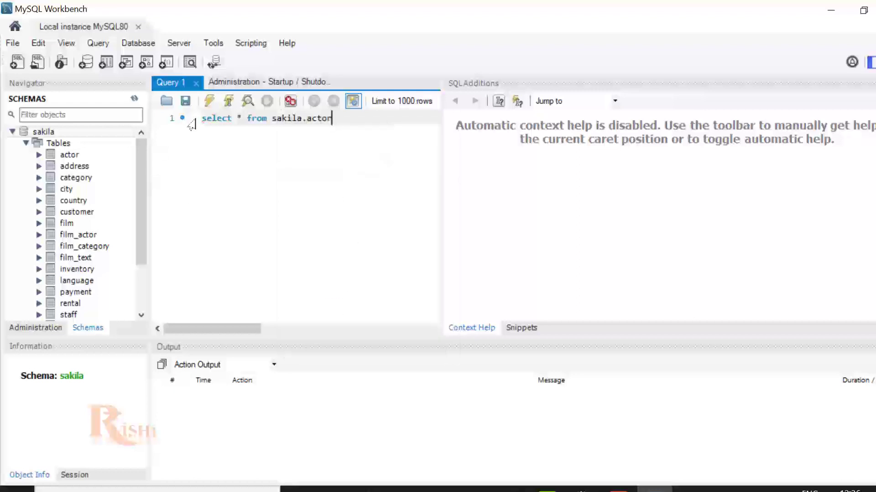
click(215, 101)
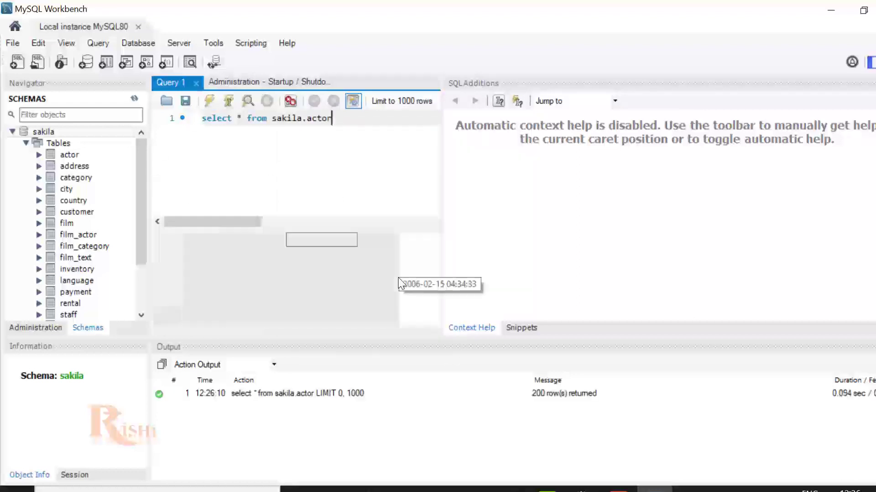